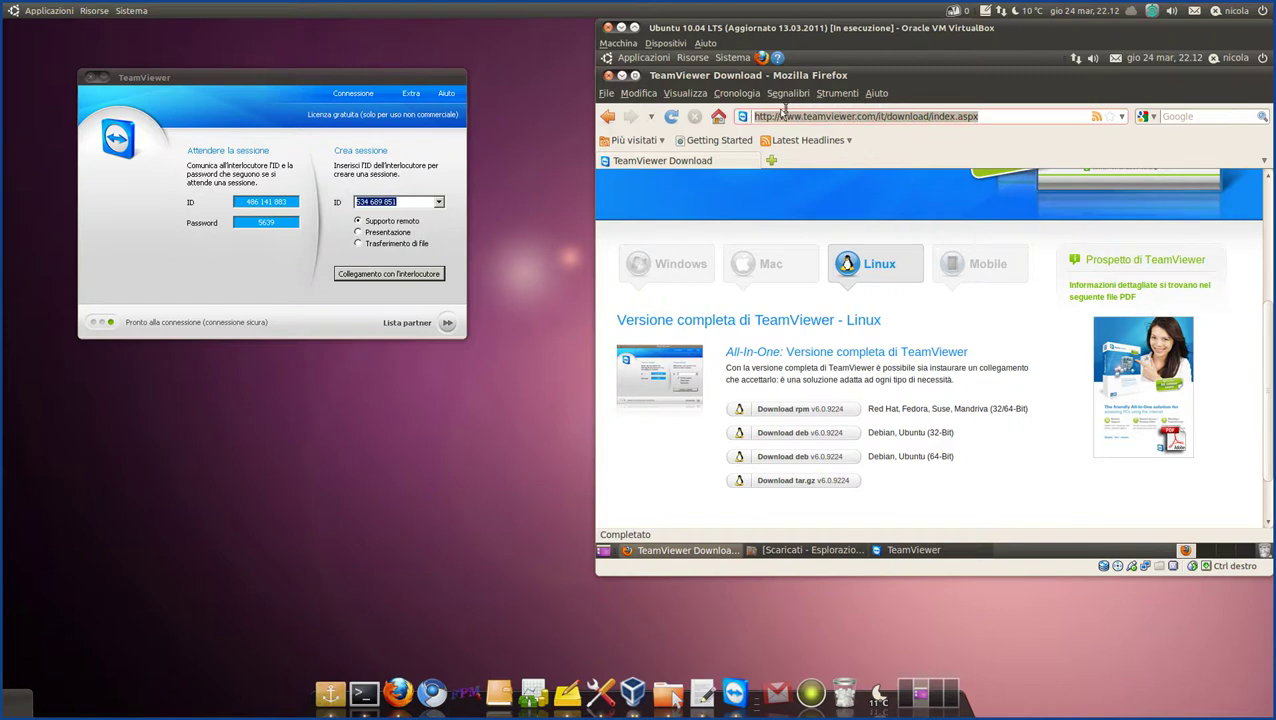
# Minimize the virtual machine's Firefox window and reposition its TeamViewer window on the desktop.
pyautogui.click(757, 116)
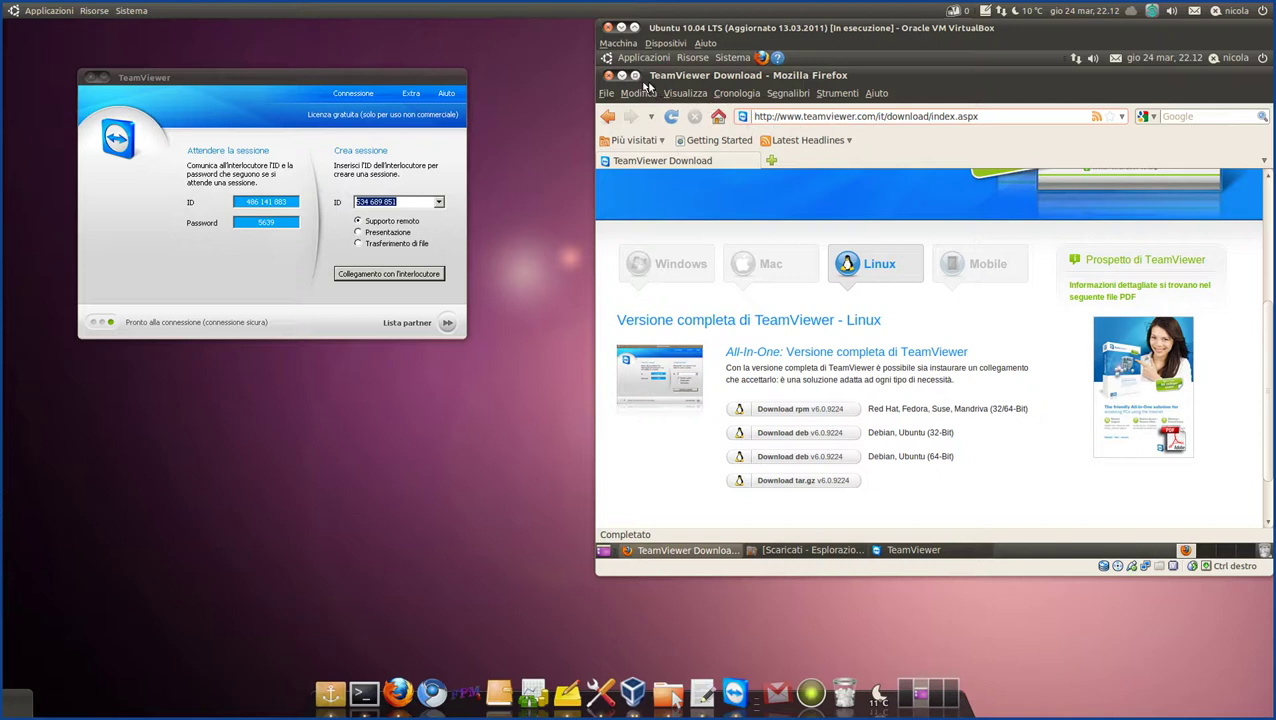
pyautogui.click(620, 75)
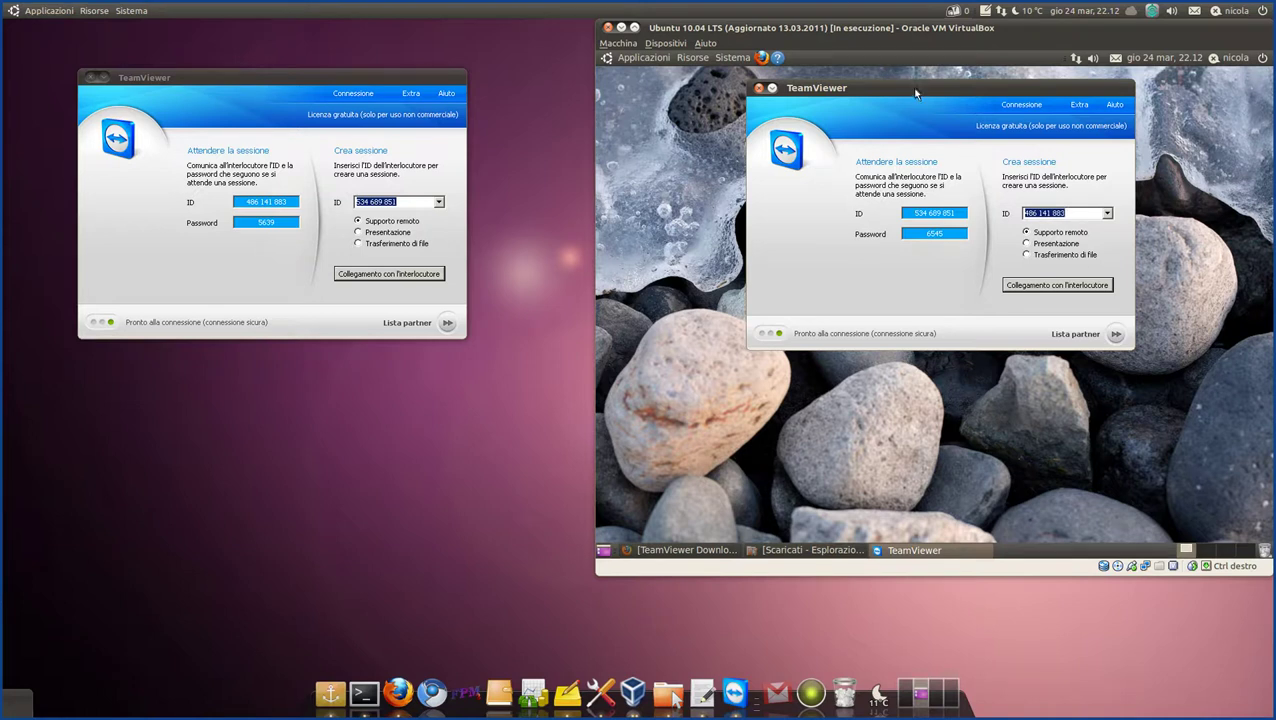
pyautogui.moveTo(915, 93); pyautogui.dragTo(867, 94)
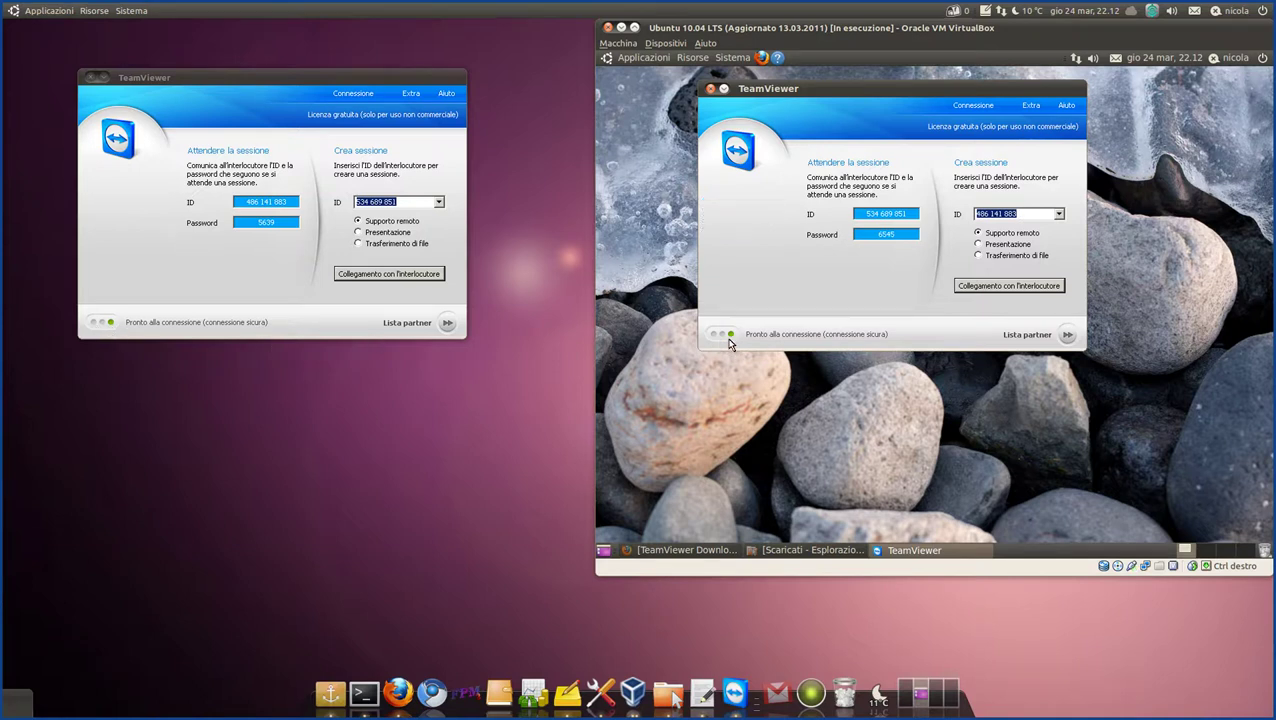
# Examine the connection status, session password and session ID in the virtual machine's TeamViewer window.
pyautogui.moveTo(729, 343)
pyautogui.moveTo(881, 233)
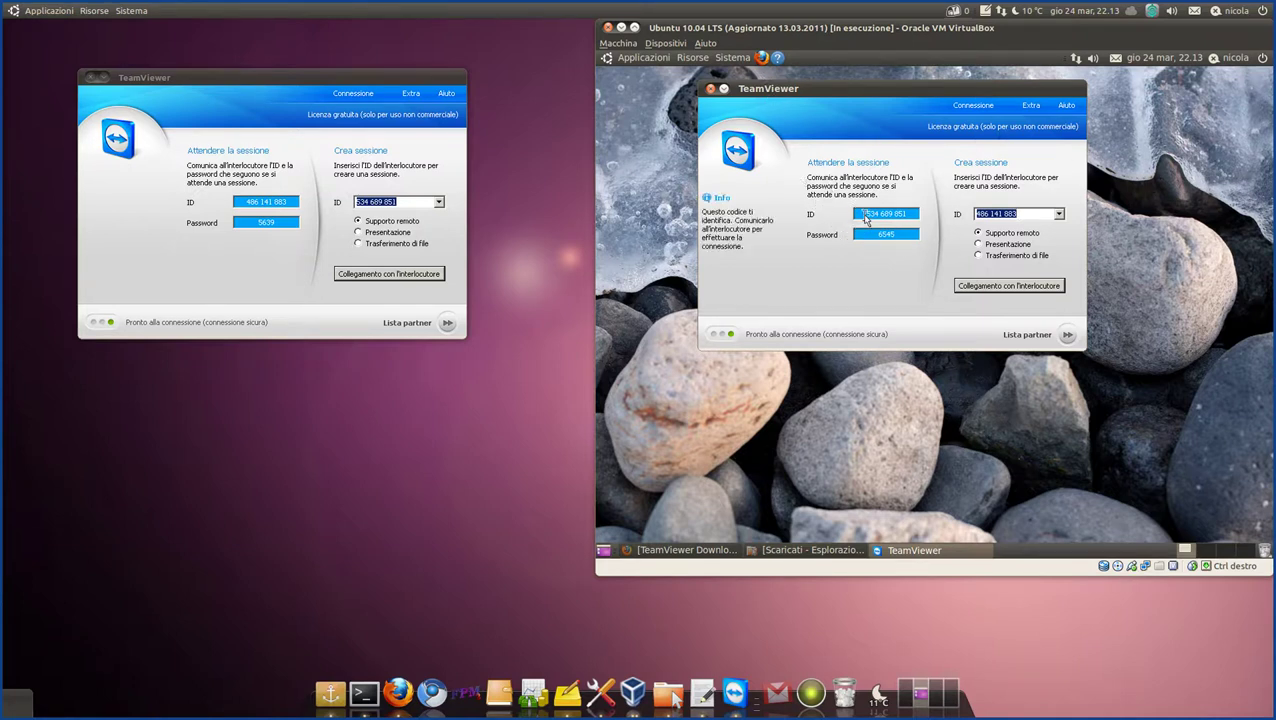
pyautogui.moveTo(856, 214); pyautogui.dragTo(916, 220)
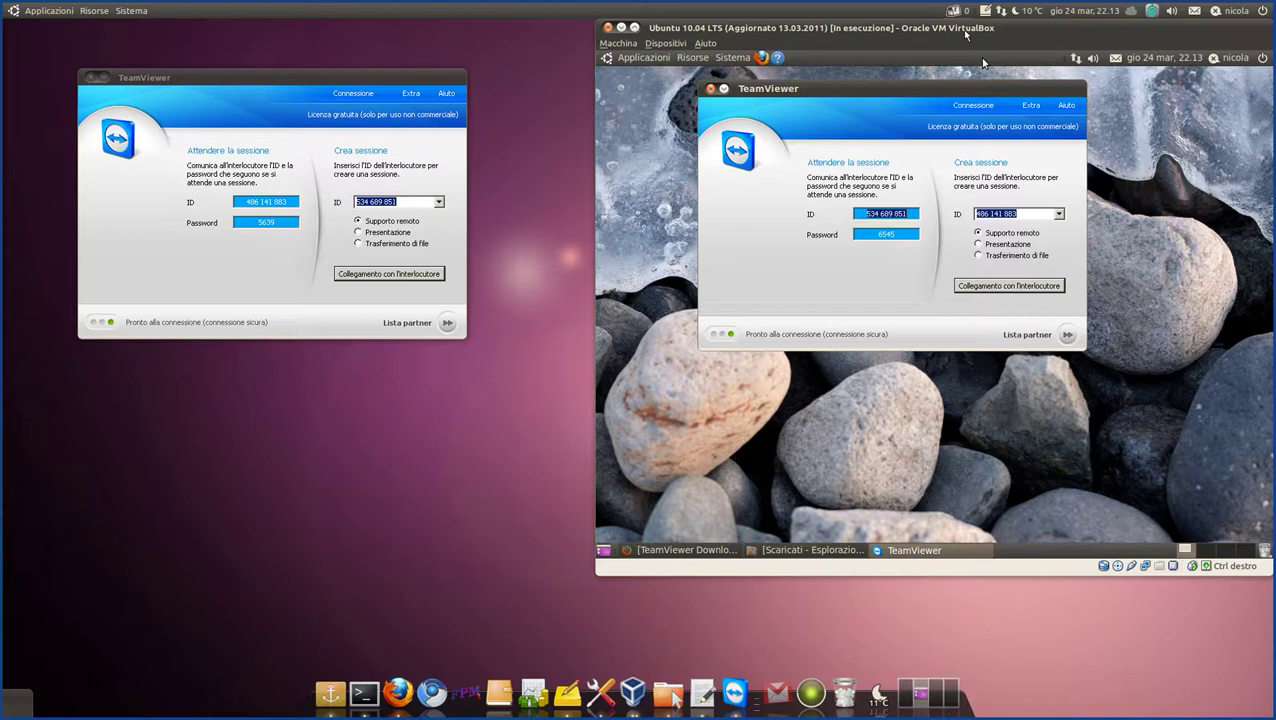
pyautogui.click(861, 218)
pyautogui.moveTo(861, 218); pyautogui.dragTo(924, 219)
# Shift the host's TeamViewer window slightly and examine its own session ID and password.
pyautogui.moveTo(199, 78); pyautogui.dragTo(187, 78)
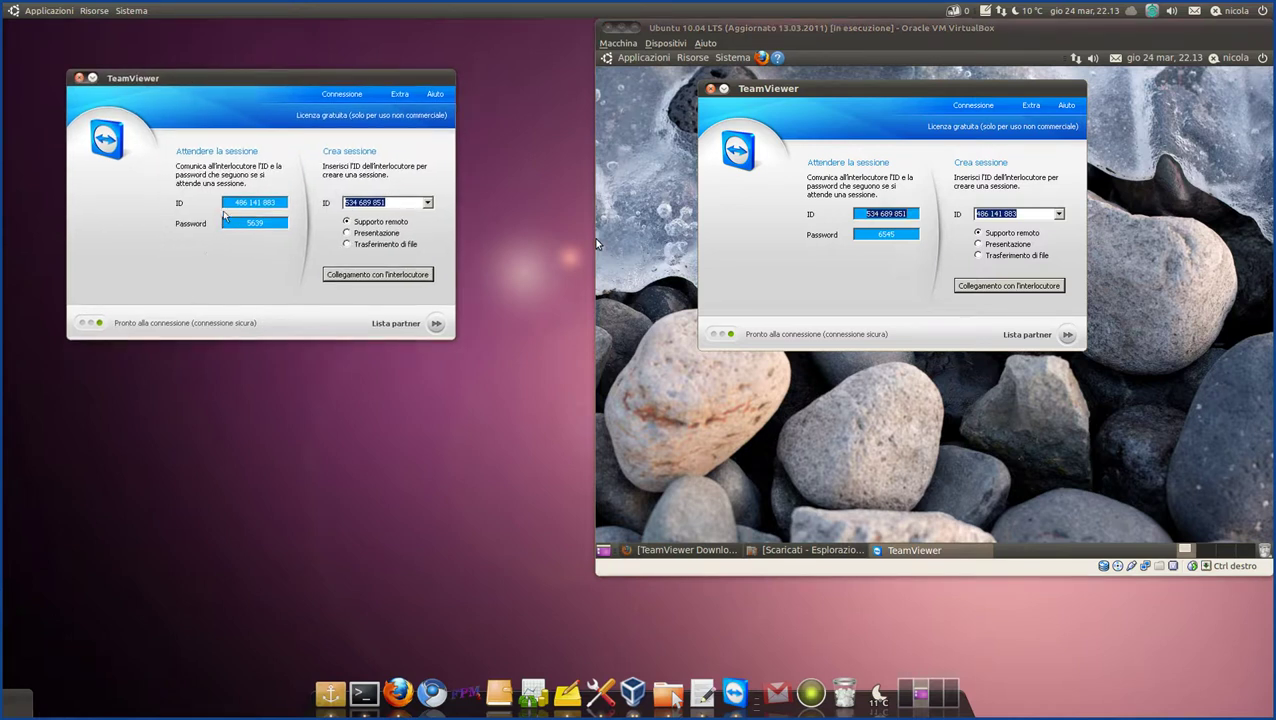
pyautogui.moveTo(227, 207)
pyautogui.moveTo(234, 205); pyautogui.dragTo(284, 210)
pyautogui.click(251, 205)
pyautogui.moveTo(221, 235)
# Examine the password options of the virtual machine's TeamViewer without choosing one, and check its partner ID field.
pyautogui.click(858, 213)
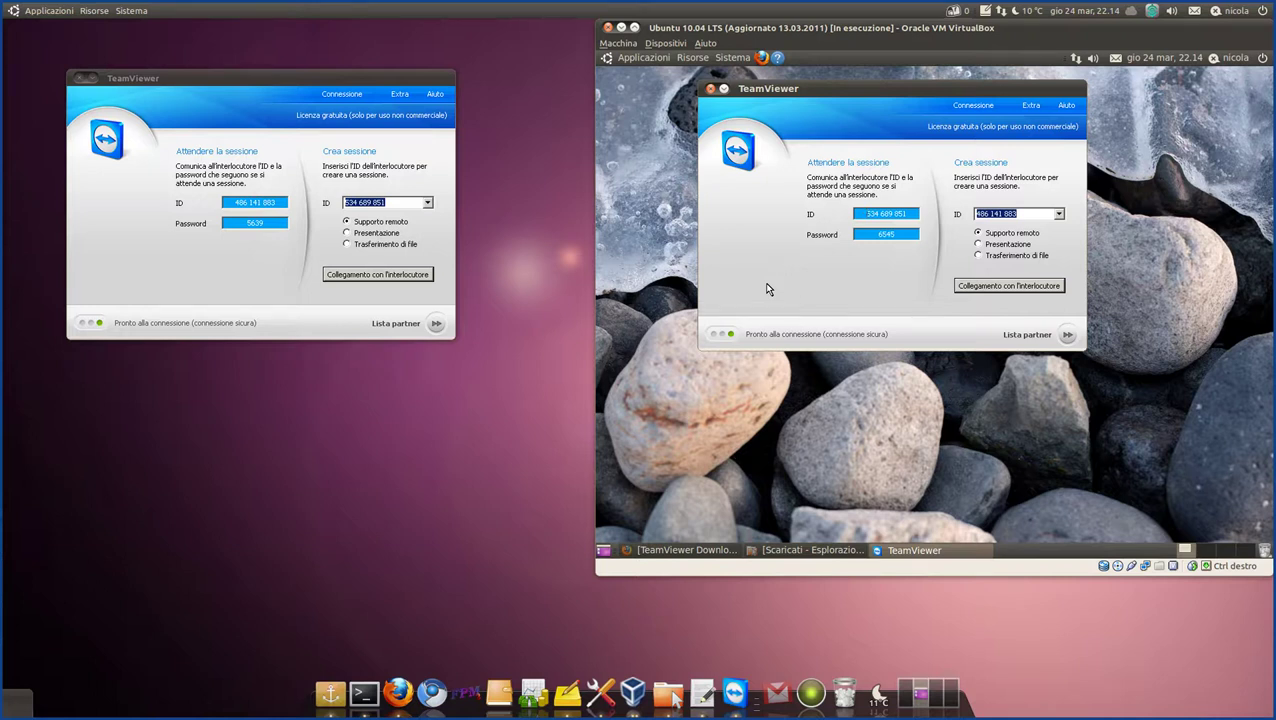
pyautogui.click(872, 238)
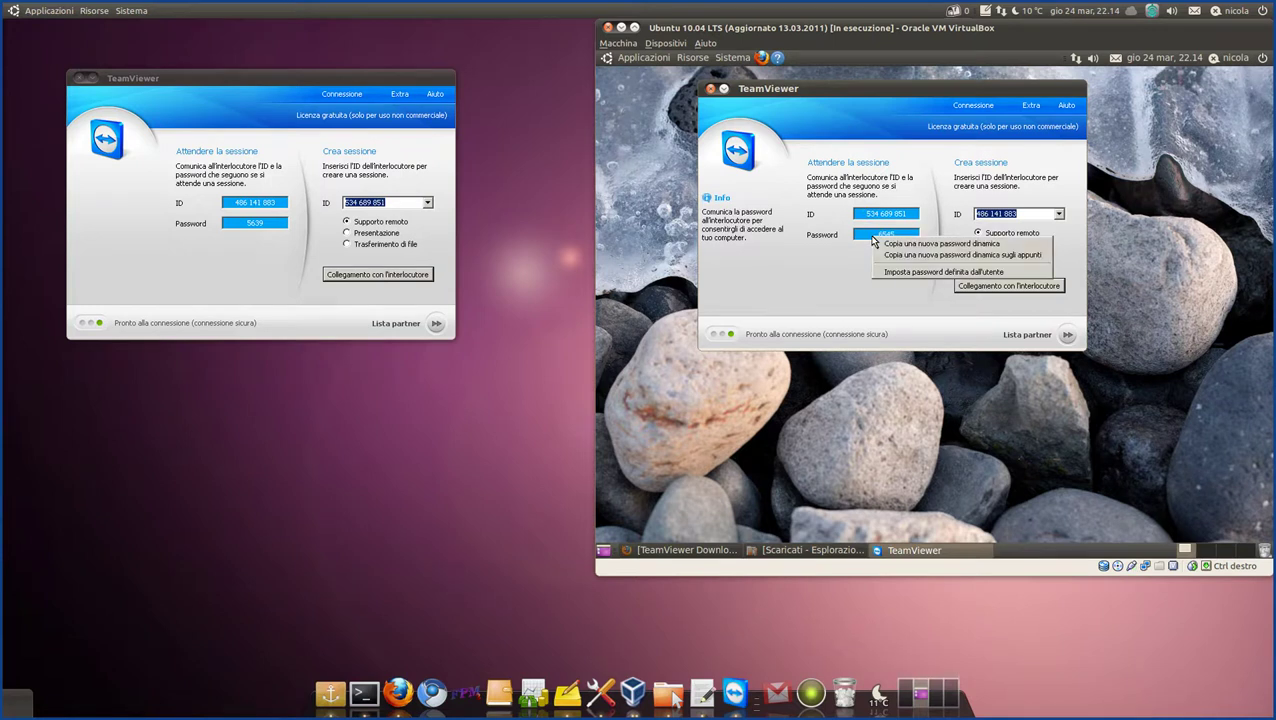
pyautogui.click(830, 252)
pyautogui.moveTo(888, 236)
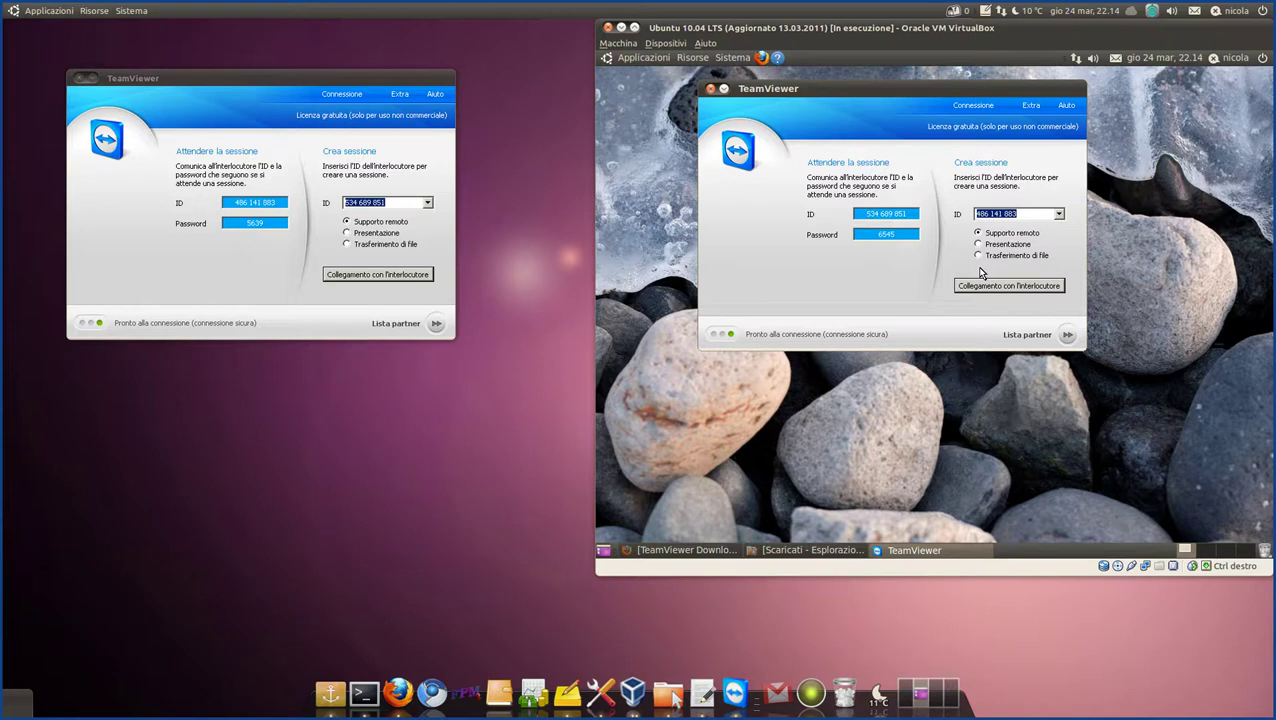
pyautogui.click(1022, 218)
# Reposition the host's TeamViewer window clear of the virtual machine and check the virtual machine's session ID and password.
pyautogui.click(369, 98)
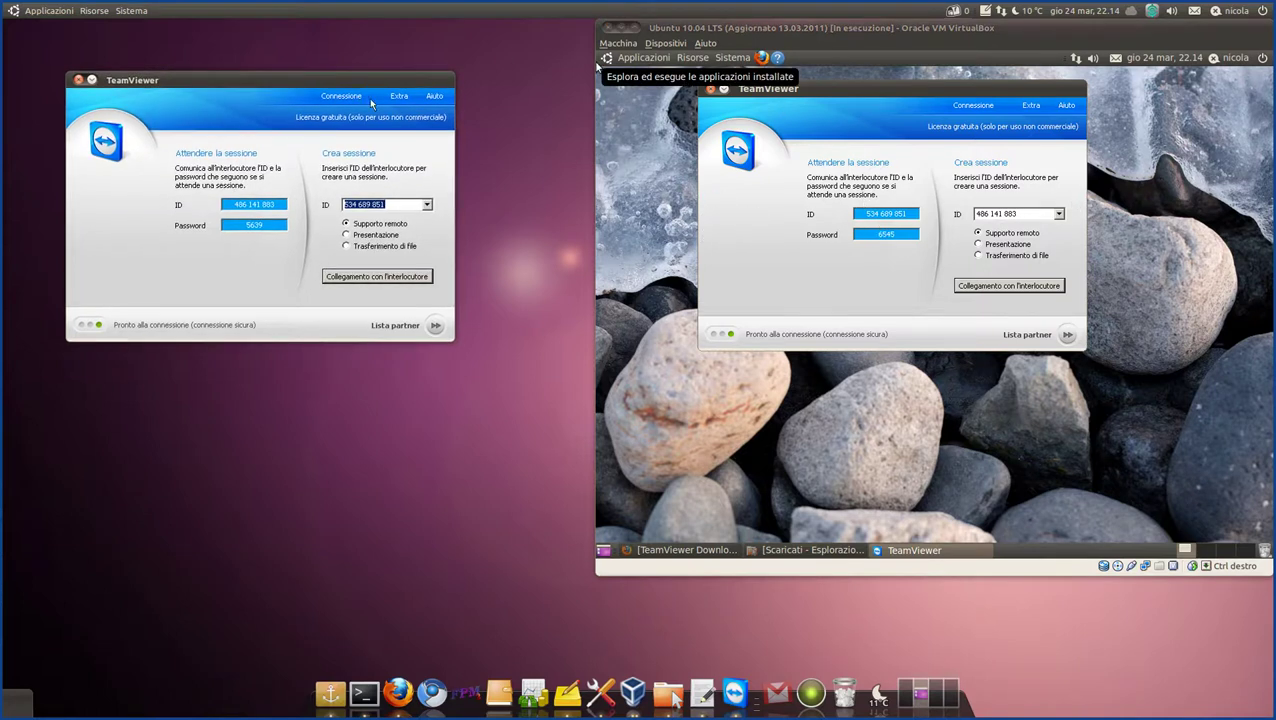
pyautogui.moveTo(371, 102); pyautogui.dragTo(368, 105)
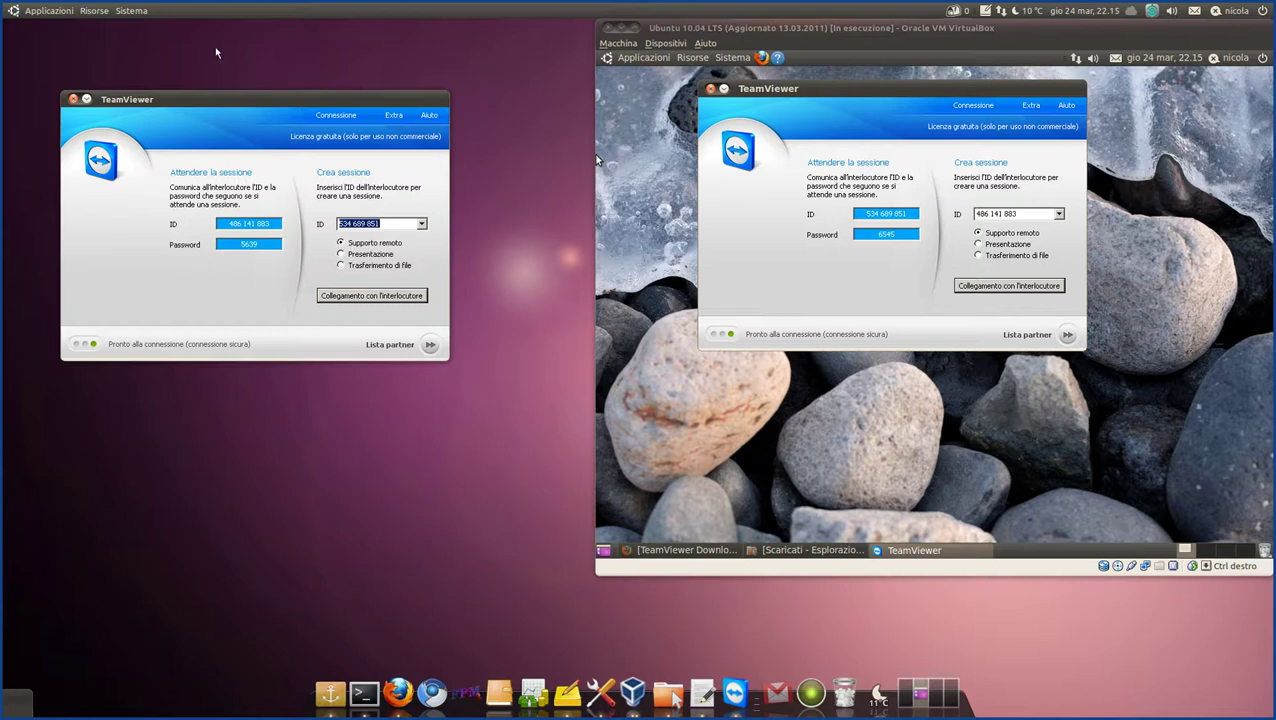
pyautogui.moveTo(211, 97)
pyautogui.mouseDown()
pyautogui.moveTo(191, 70)
pyautogui.moveTo(189, 100)
pyautogui.mouseUp()
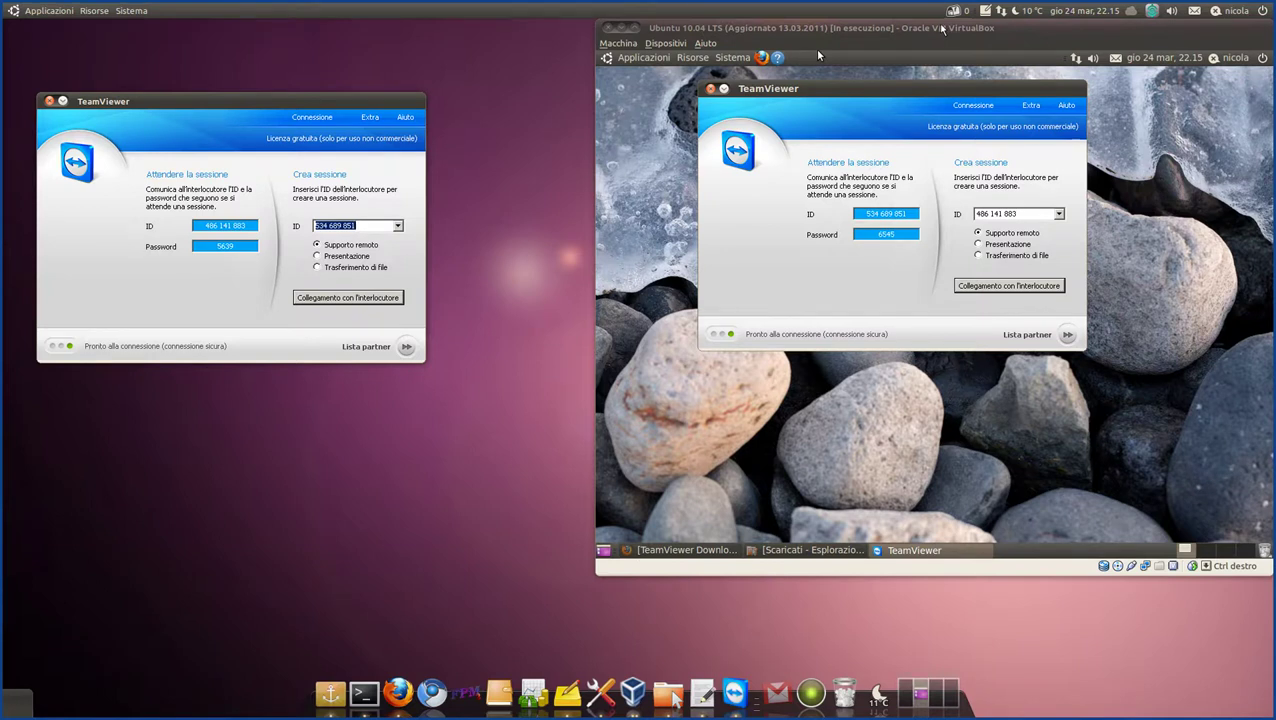
pyautogui.click(941, 28)
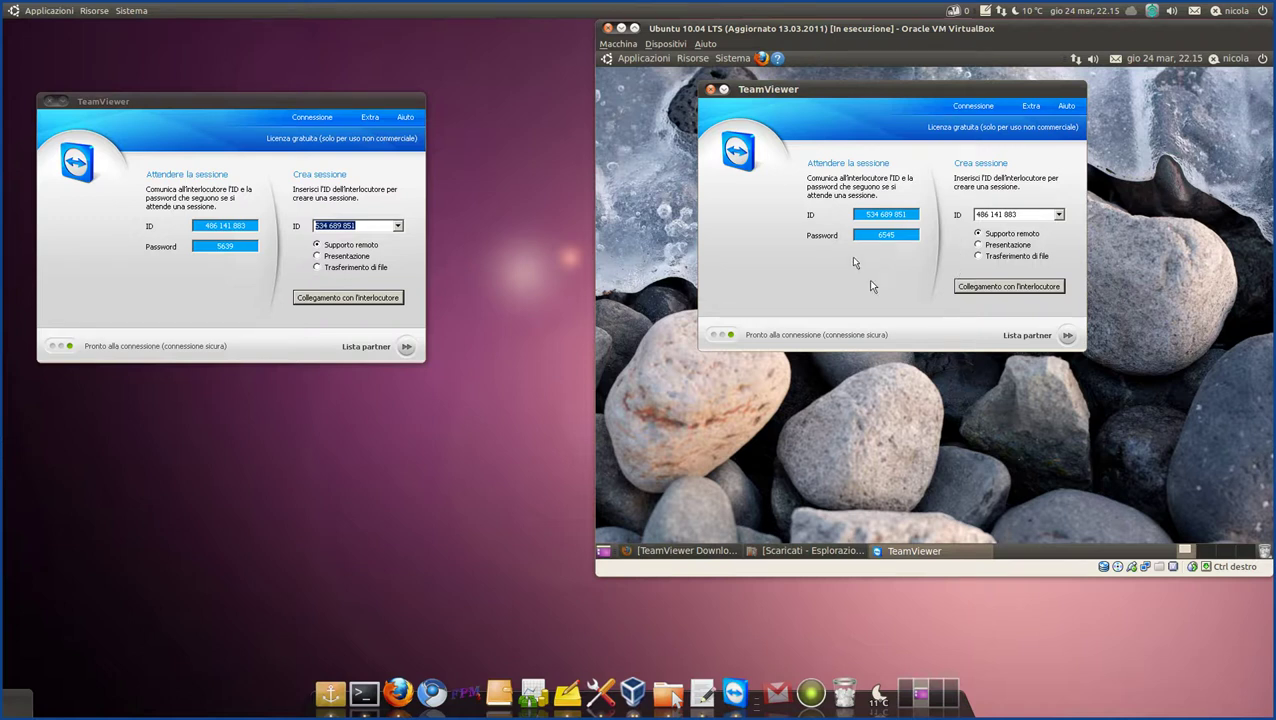
pyautogui.moveTo(871, 213)
pyautogui.moveTo(829, 235)
# Enter the virtual machine's session ID as the partner ID on the host and start a remote support connection.
pyautogui.click(368, 227)
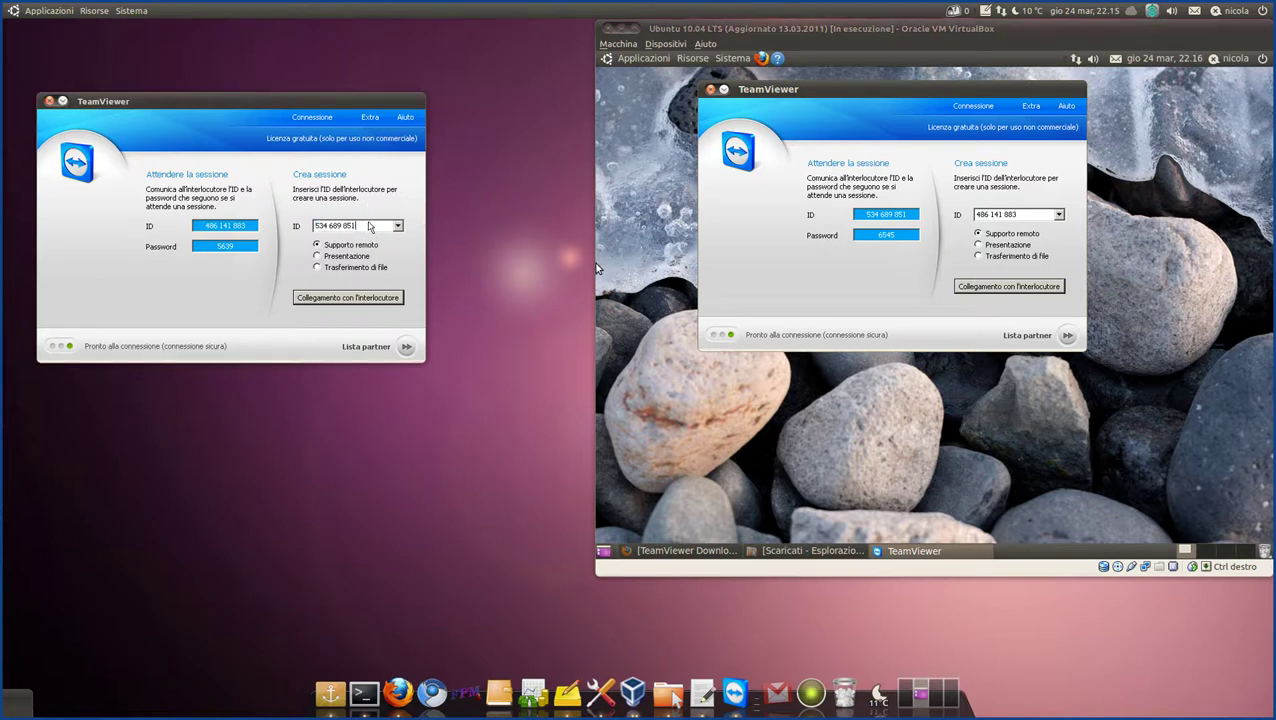
pyautogui.moveTo(368, 227); pyautogui.dragTo(309, 228)
pyautogui.write('53')
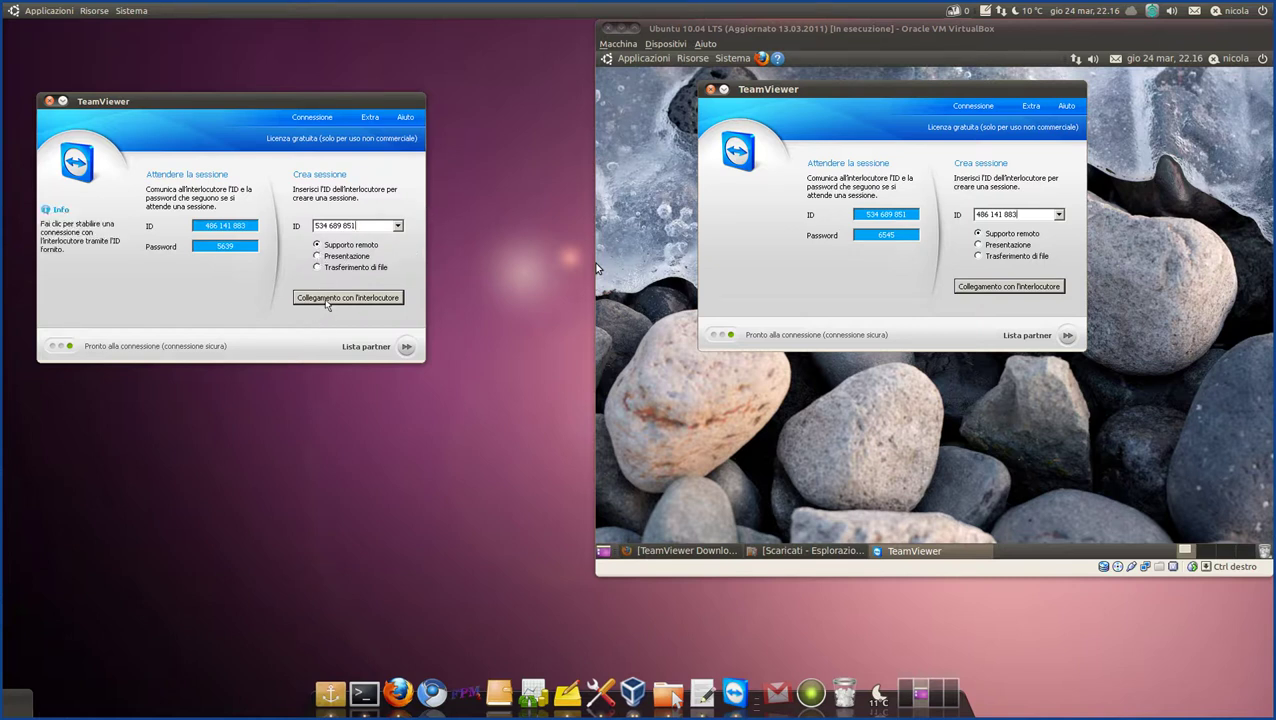
pyautogui.click(326, 300)
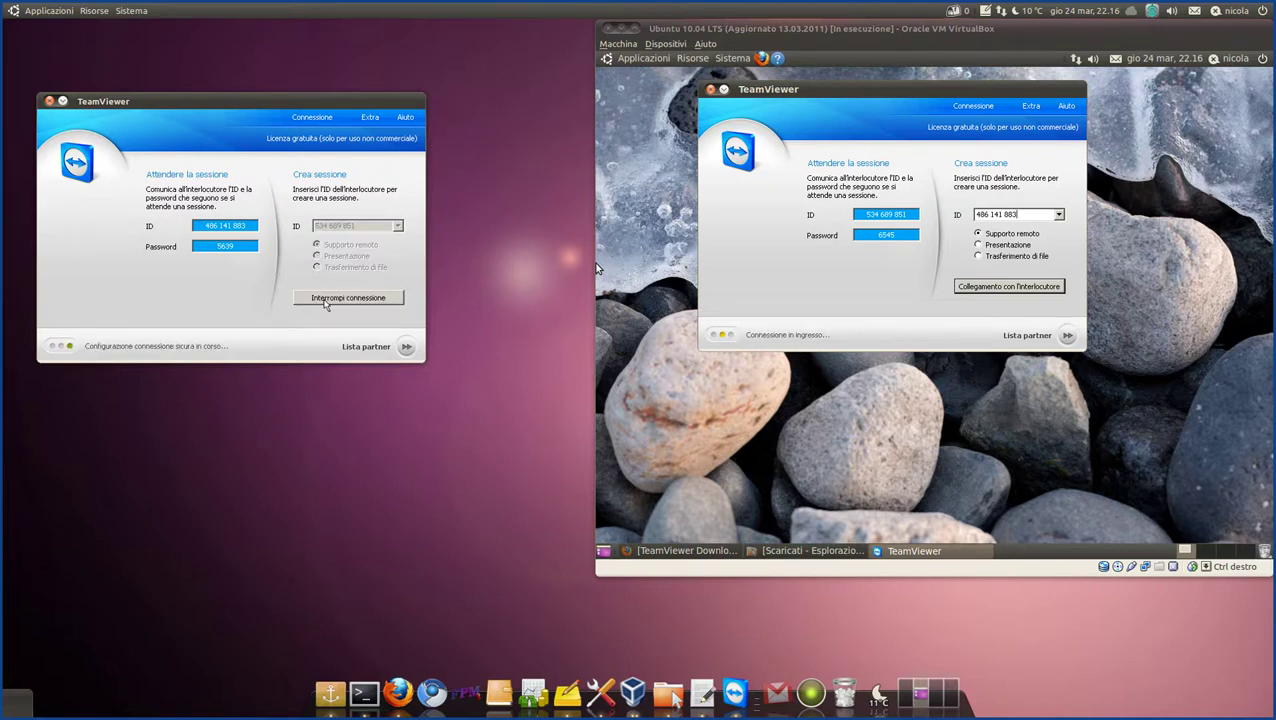
# Move the authentication dialog over the host's TeamViewer window, enter the virtual machine's session password and connect.
pyautogui.moveTo(686, 252); pyautogui.dragTo(371, 137)
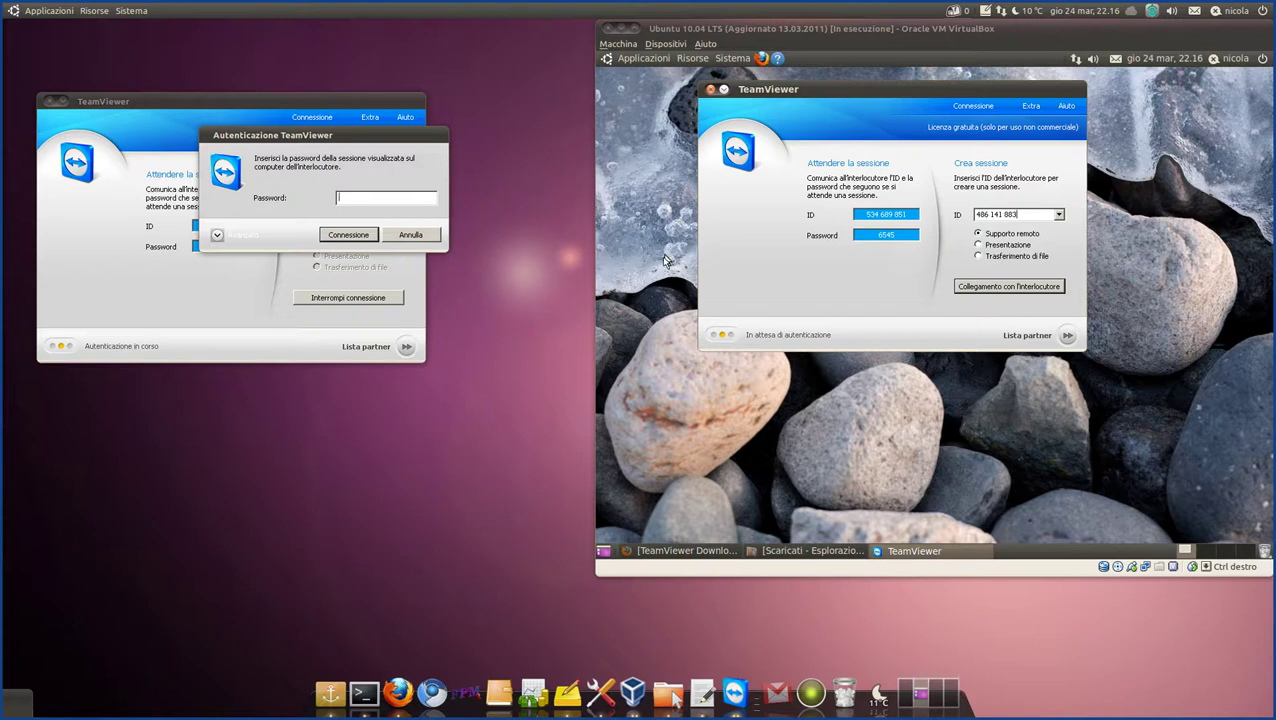
pyautogui.moveTo(787, 341)
pyautogui.moveTo(875, 237)
pyautogui.click(345, 236)
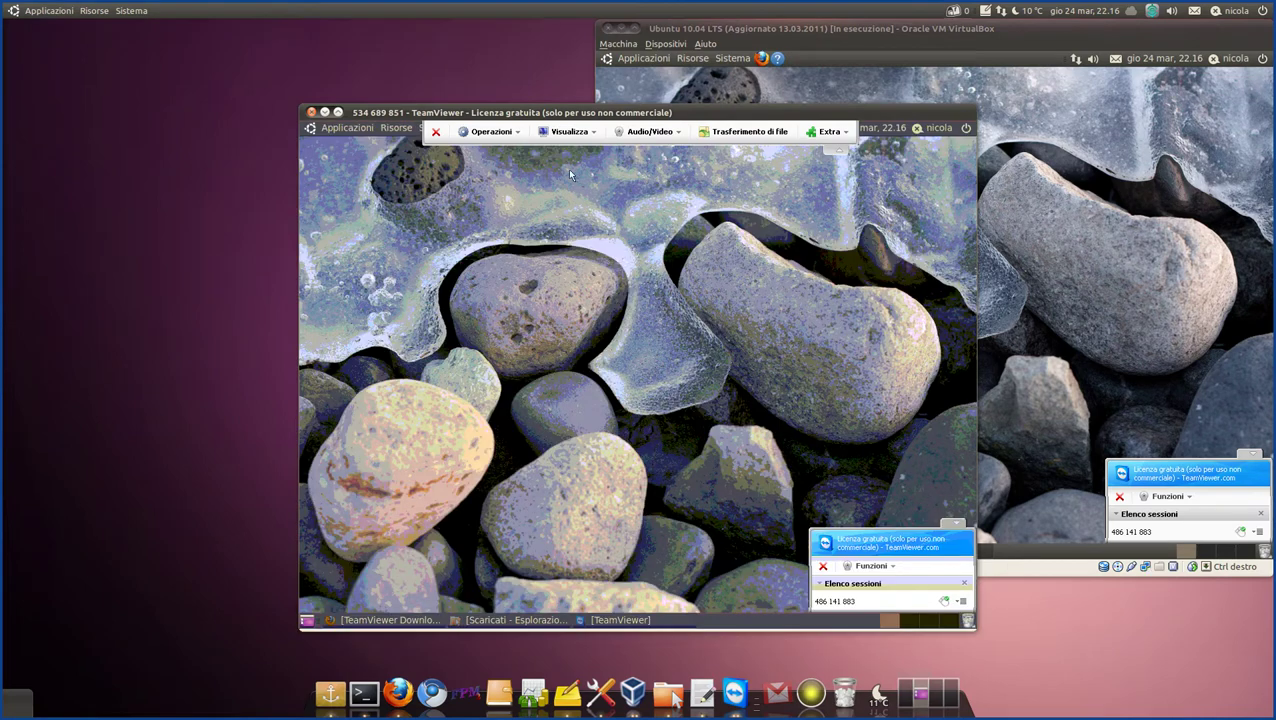
# Arrange the remote session window beside the virtual machine window to compare the two desktops.
pyautogui.moveTo(557, 114); pyautogui.dragTo(257, 30)
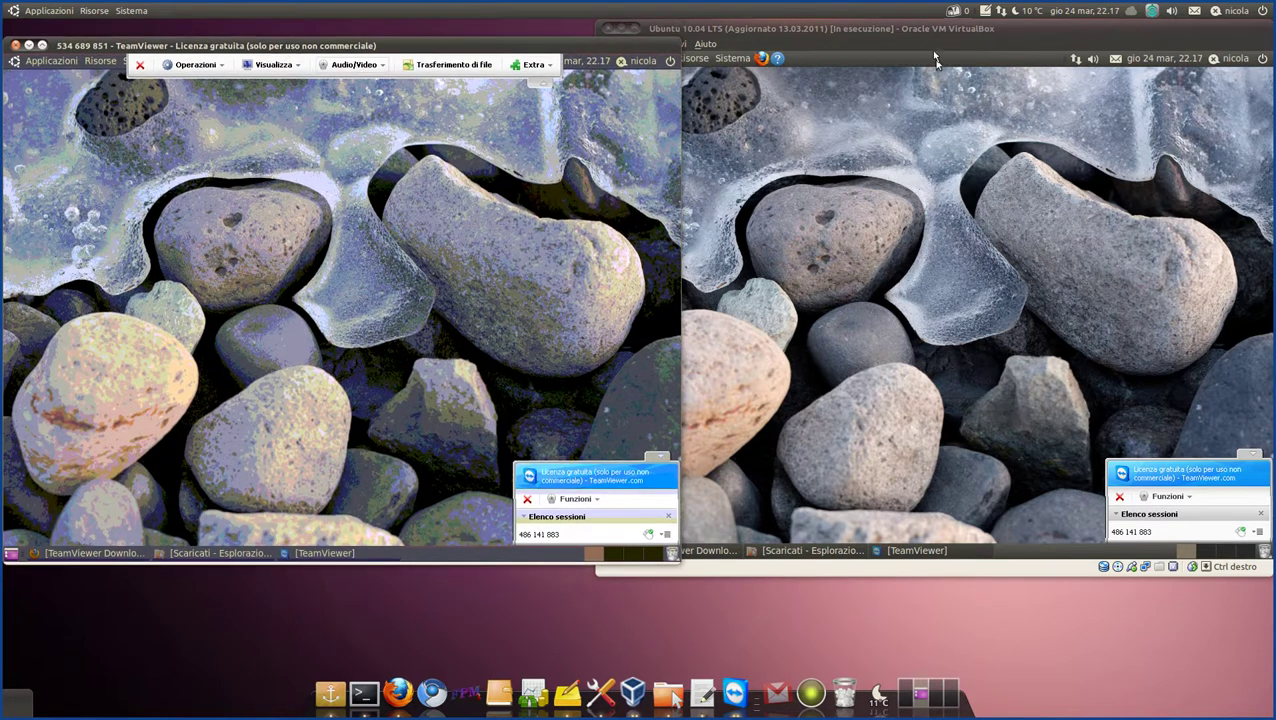
pyautogui.click(930, 33)
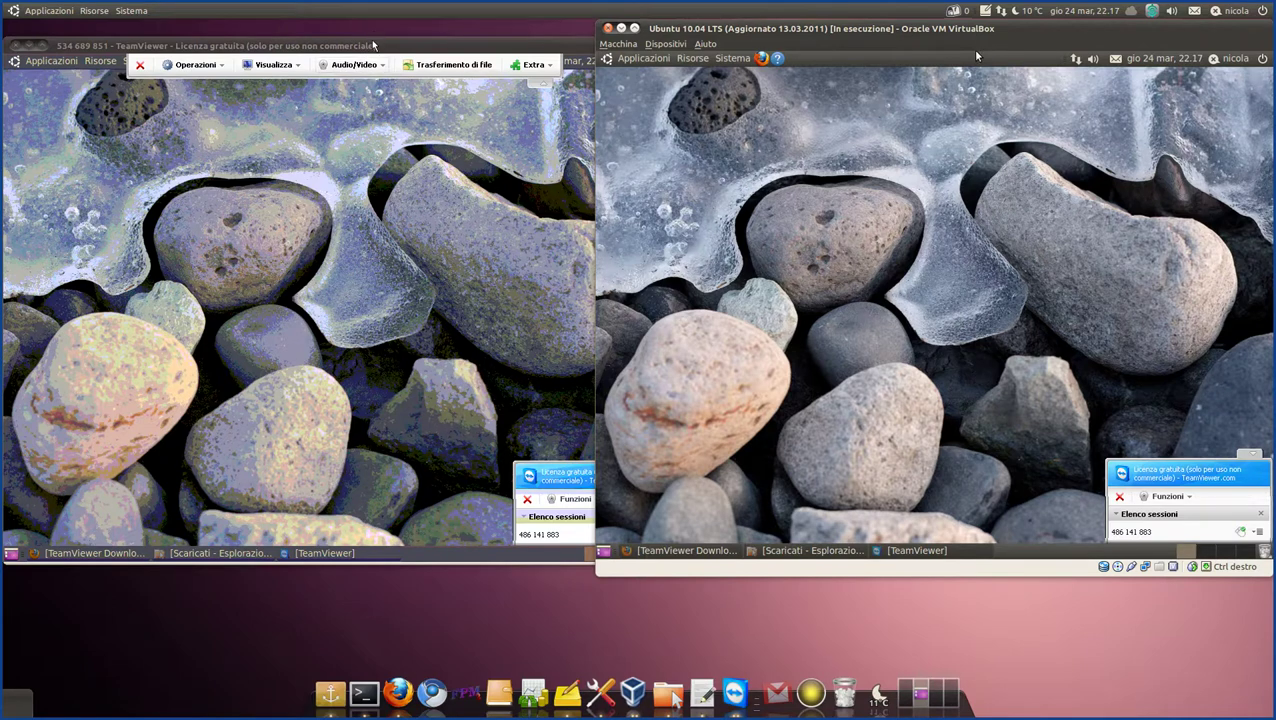
pyautogui.moveTo(378, 45); pyautogui.dragTo(402, 35)
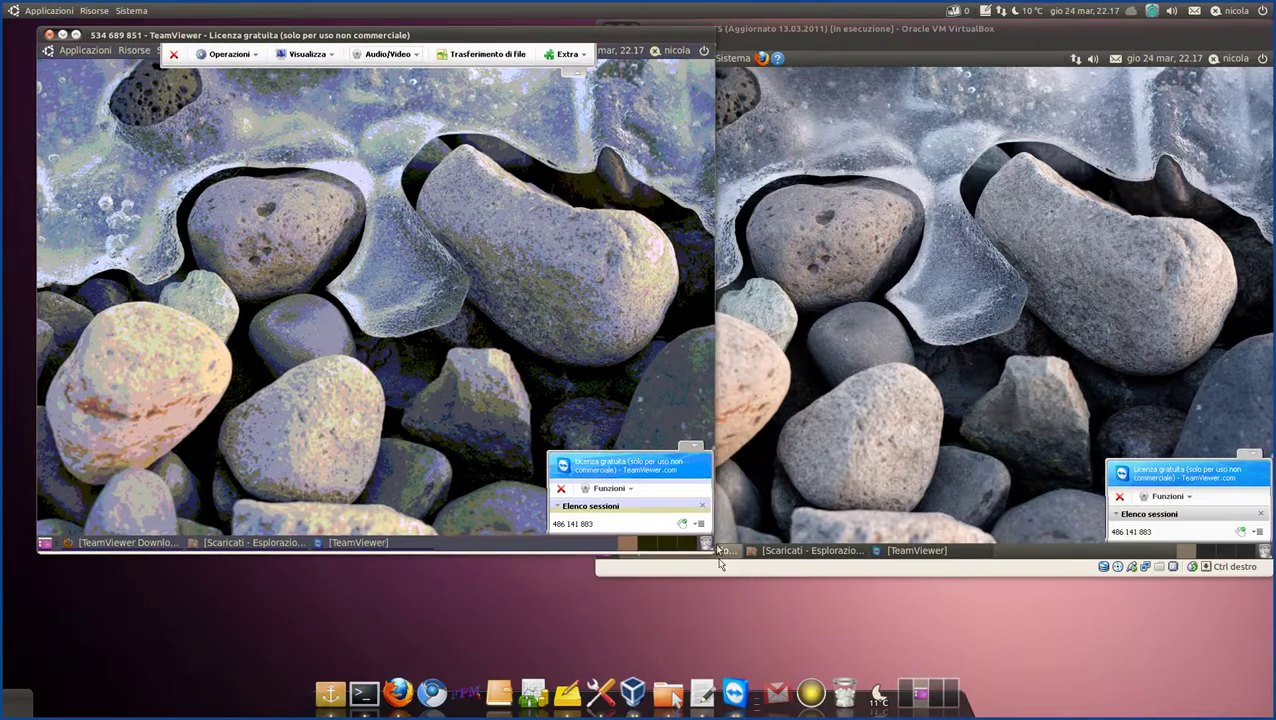
pyautogui.moveTo(499, 30); pyautogui.dragTo(470, 35)
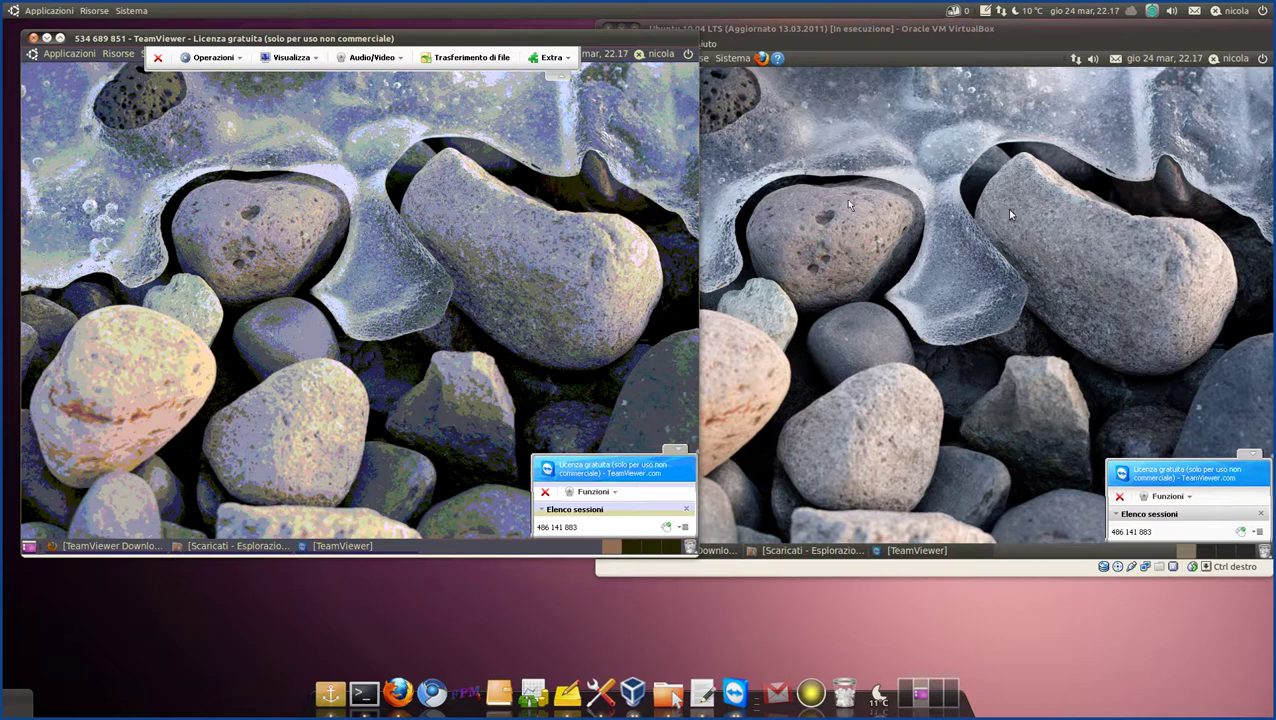
pyautogui.moveTo(397, 38); pyautogui.dragTo(385, 44)
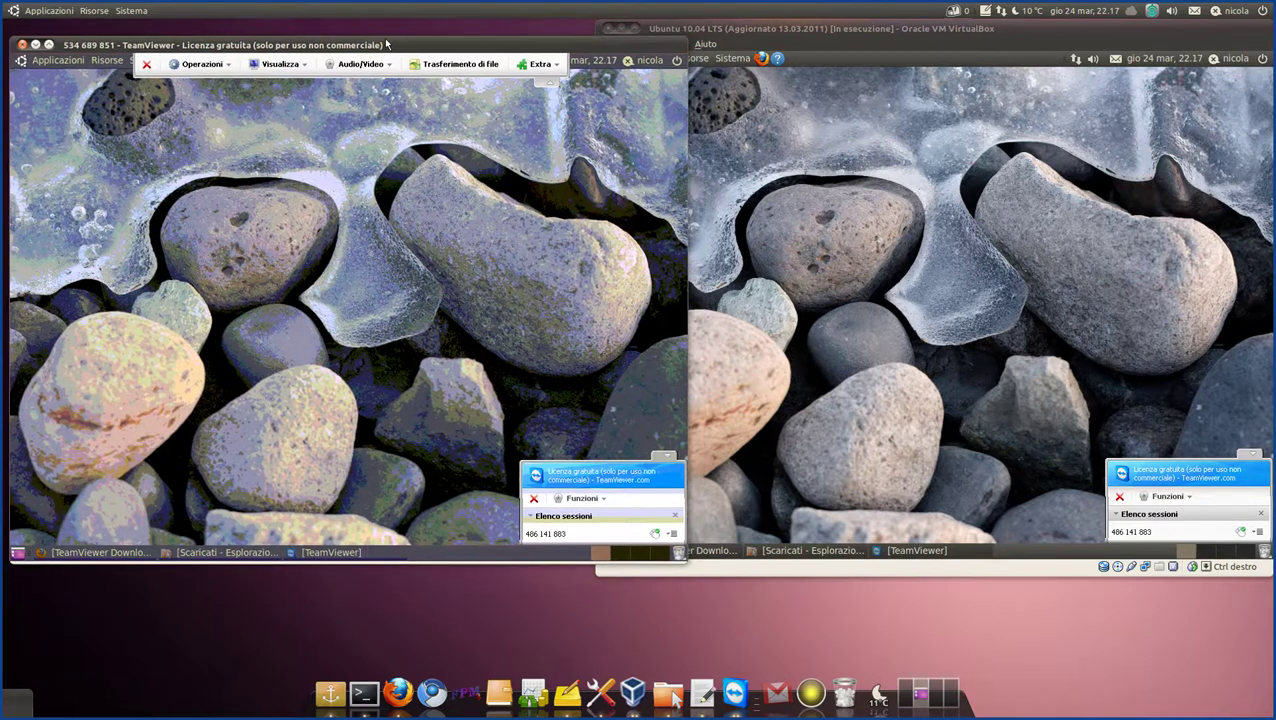
pyautogui.click(893, 30)
pyautogui.moveTo(893, 30); pyautogui.dragTo(893, 28)
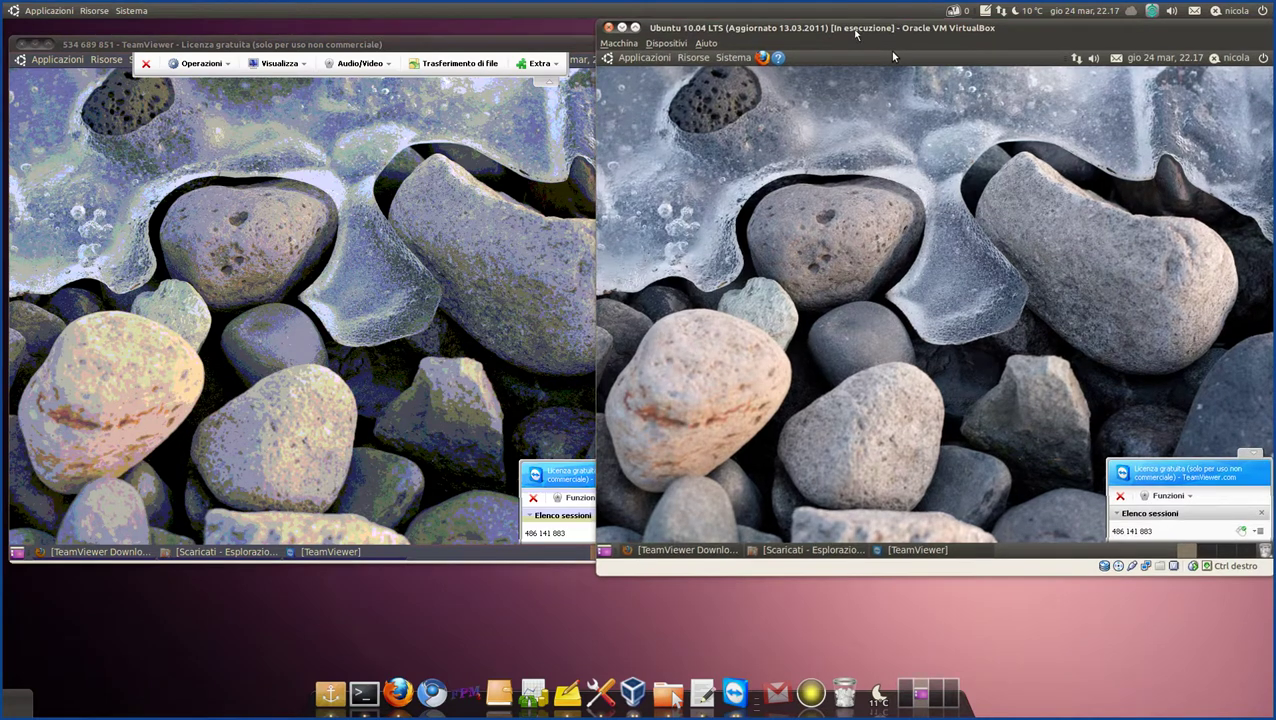
pyautogui.moveTo(418, 44); pyautogui.dragTo(430, 45)
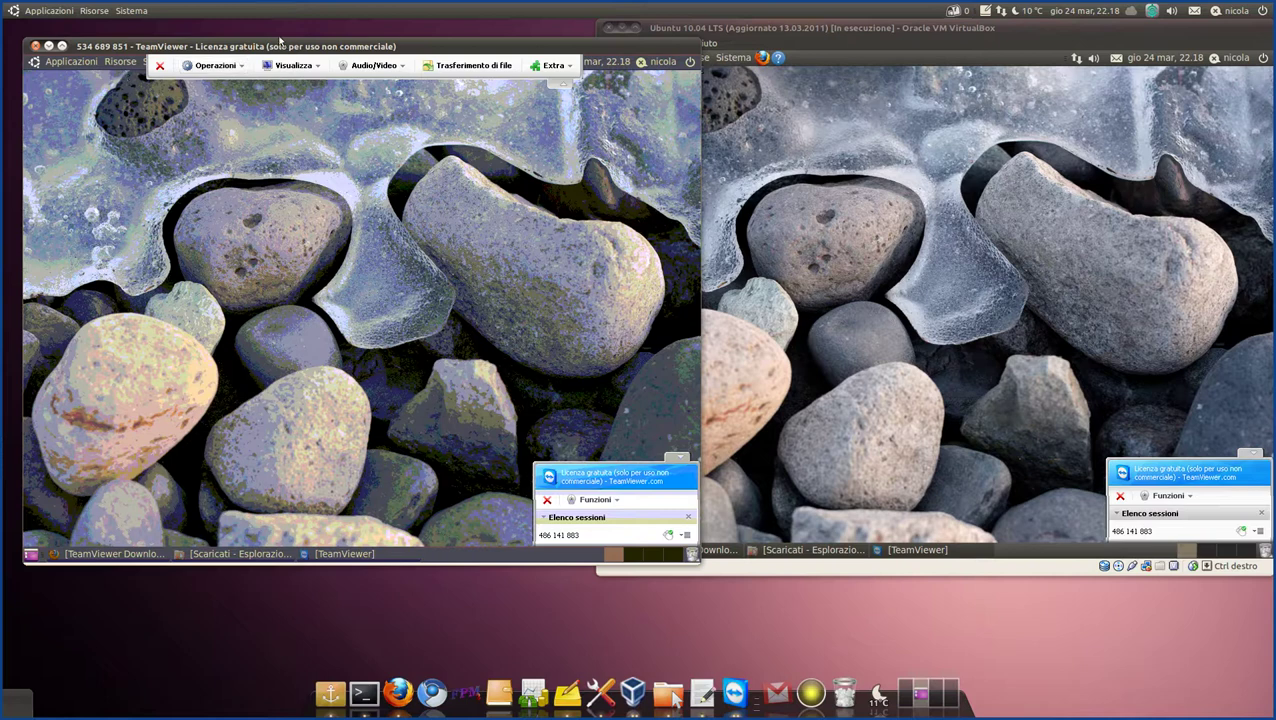
# Set the remote session's display quality to Ottimizza qualità.
pyautogui.click(205, 67)
pyautogui.click(286, 67)
pyautogui.moveTo(286, 84)
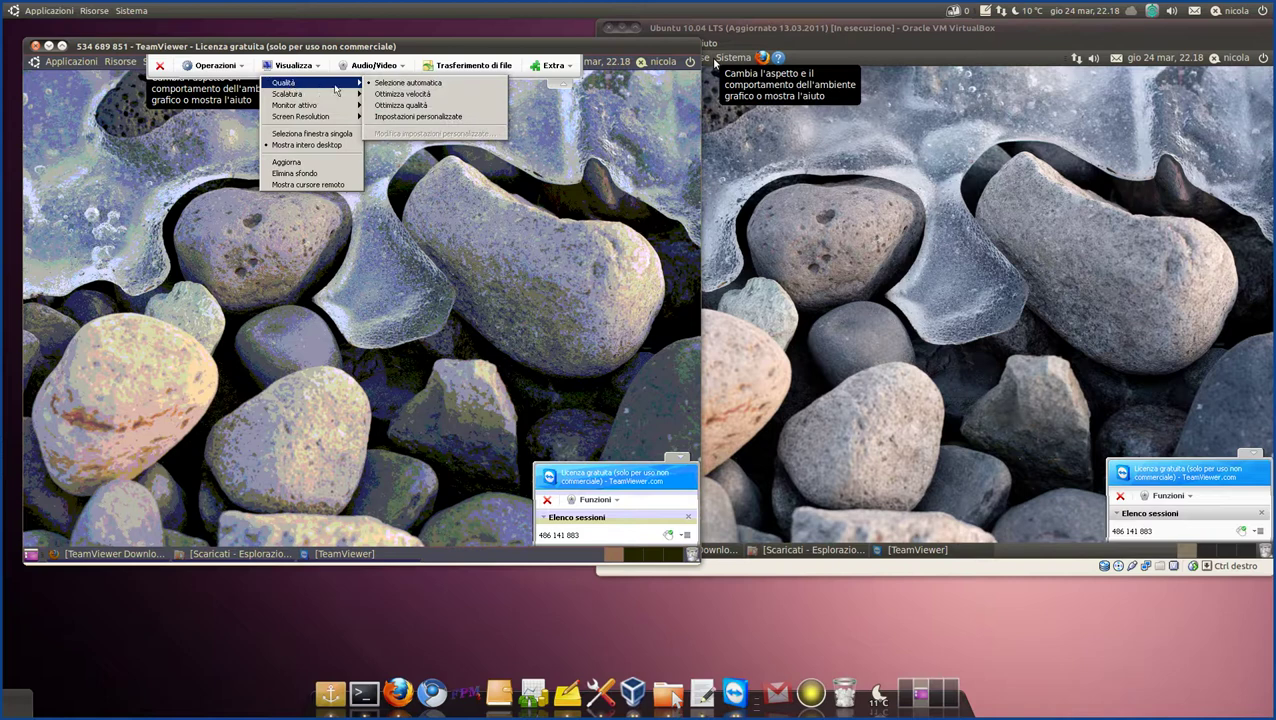
pyautogui.click(400, 105)
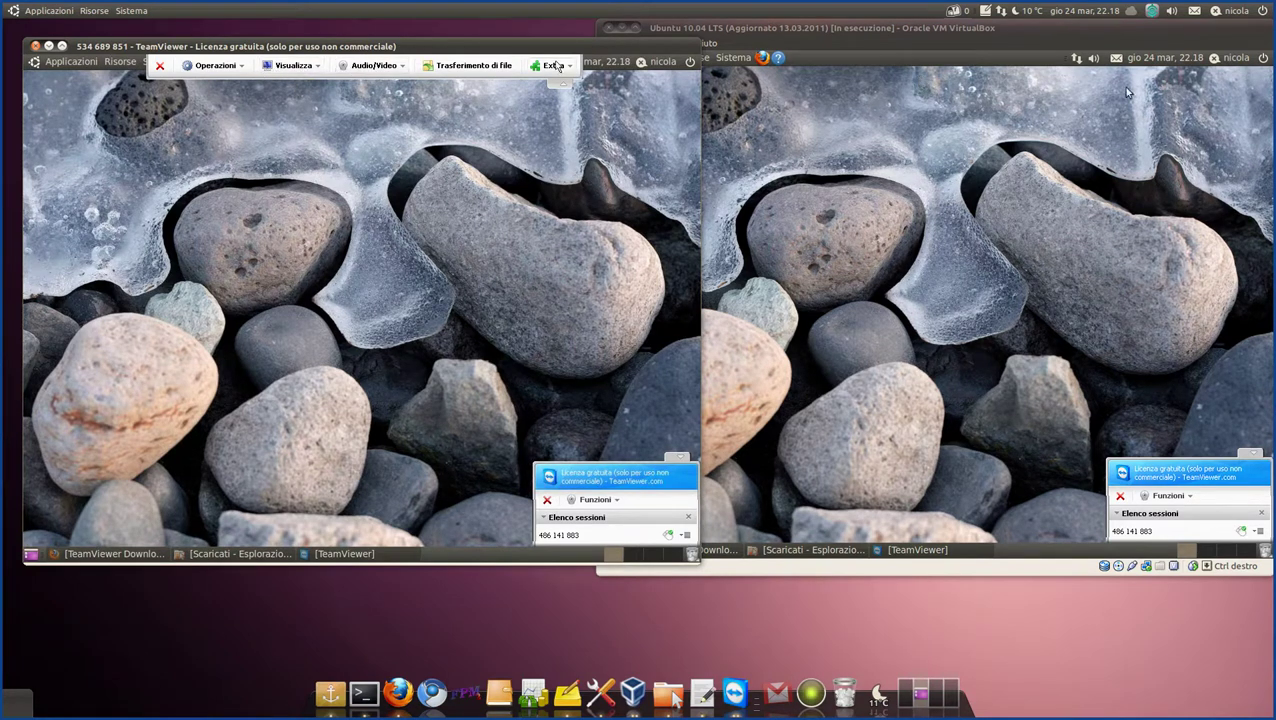
# Examine the remote session's other display options, including quality, active monitor and screen resolution, without changing any.
pyautogui.click(278, 70)
pyautogui.moveTo(290, 84)
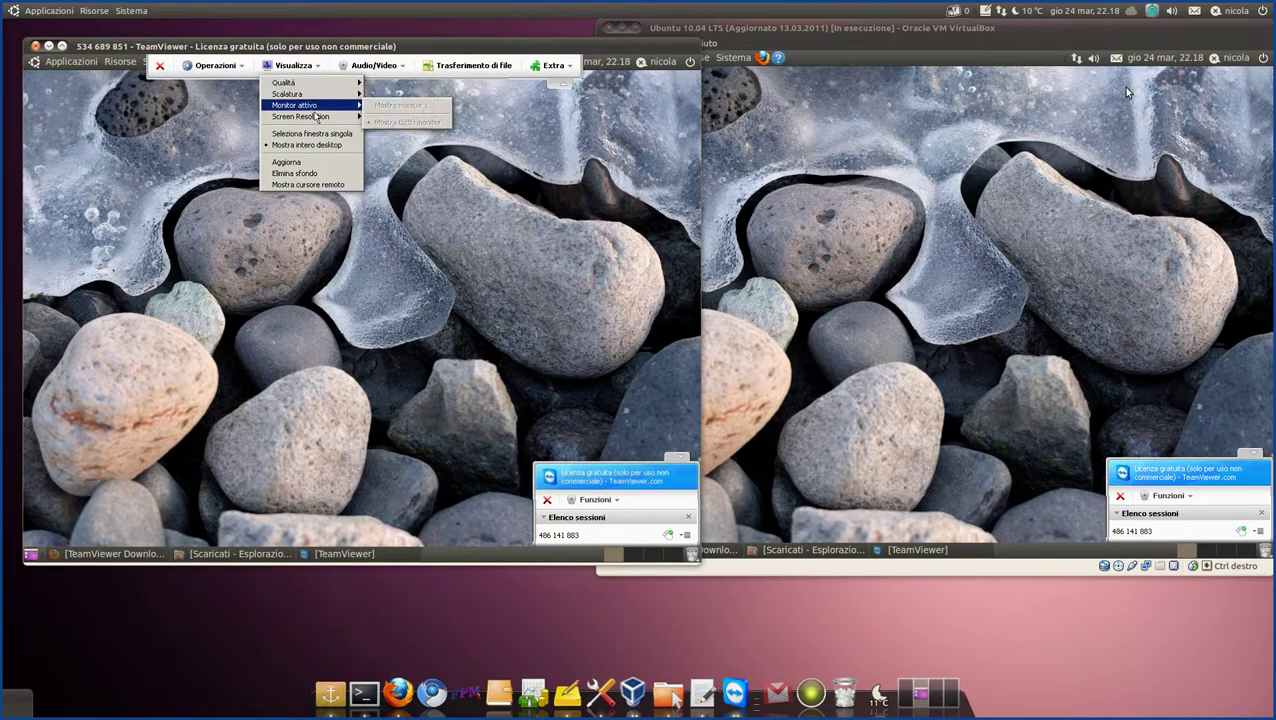
pyautogui.click(389, 313)
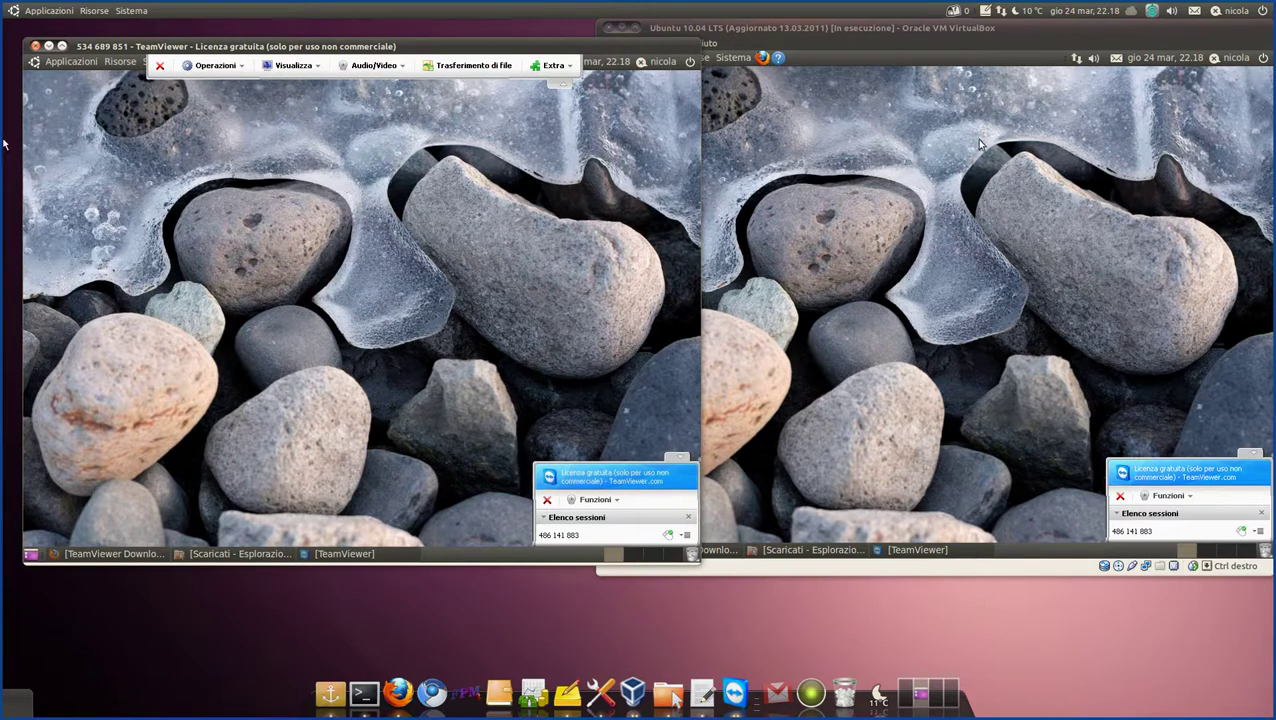
# Show and dismiss the remote desktop's Risorse locations, moving the TeamViewer session window farther away from the virtual machine window.
pyautogui.click(58, 63)
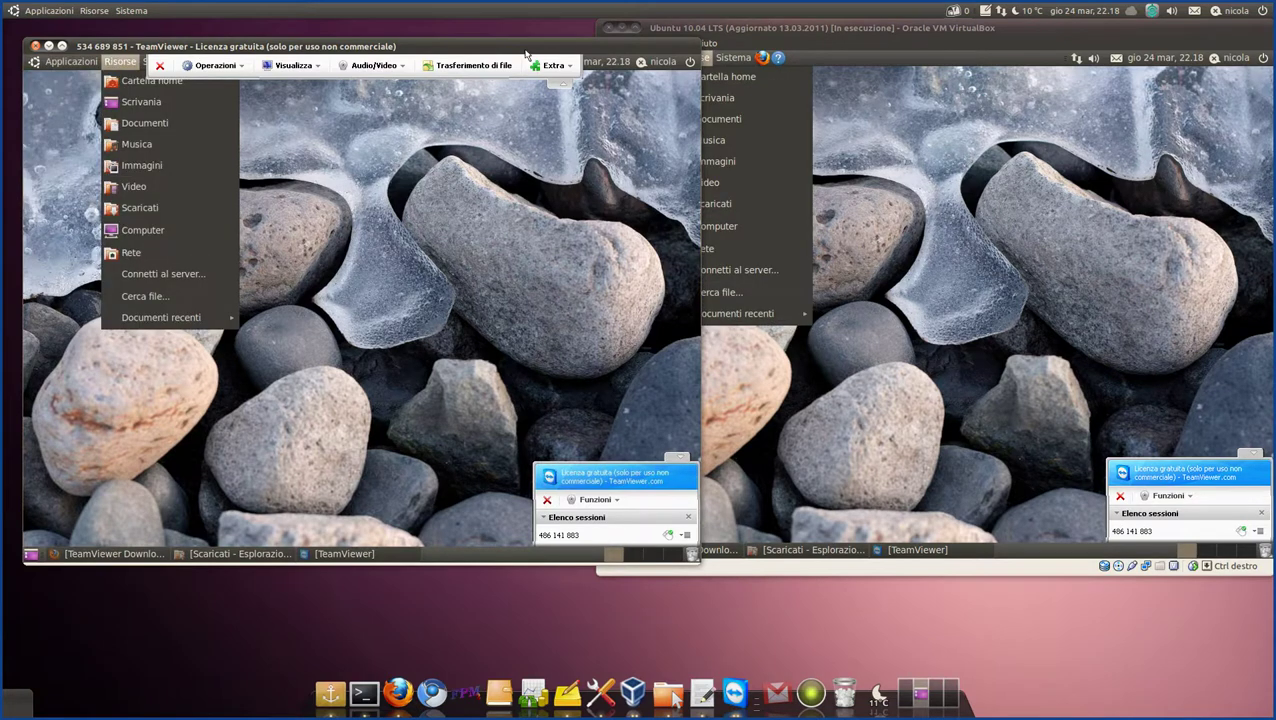
pyautogui.moveTo(521, 57)
pyautogui.mouseDown()
pyautogui.moveTo(490, 42)
pyautogui.moveTo(502, 44)
pyautogui.mouseUp()
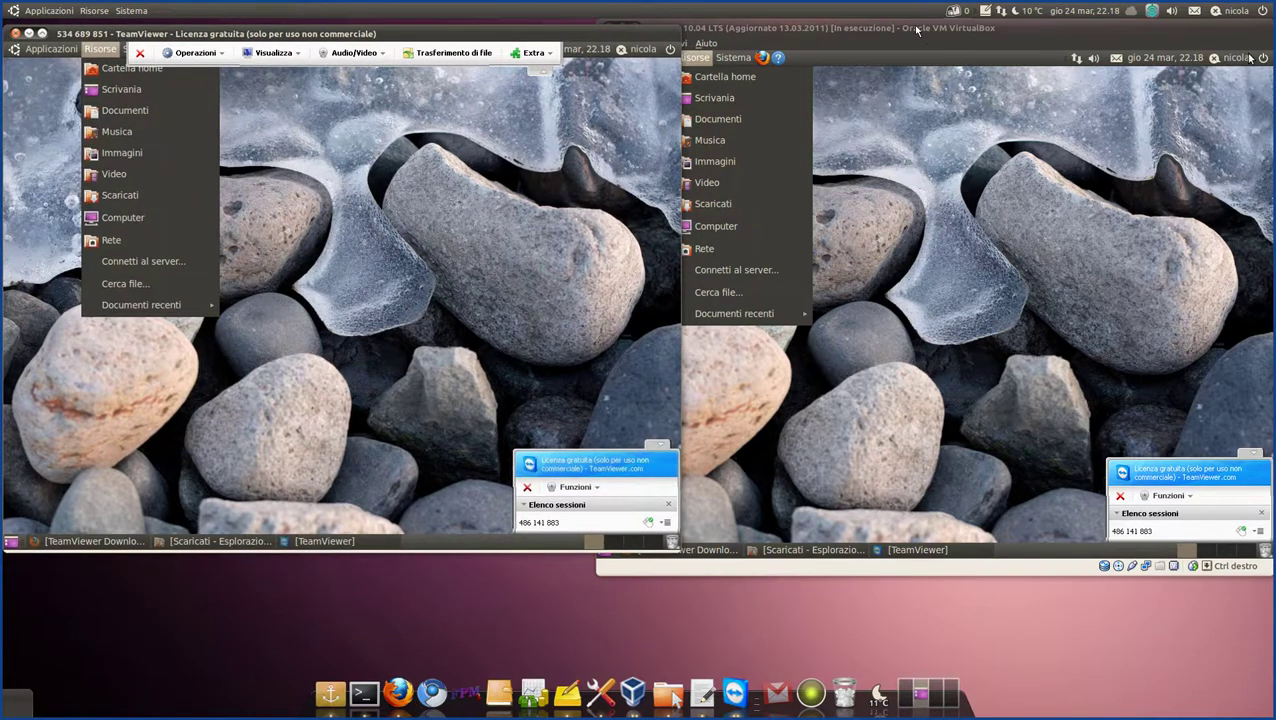
pyautogui.click(28, 52)
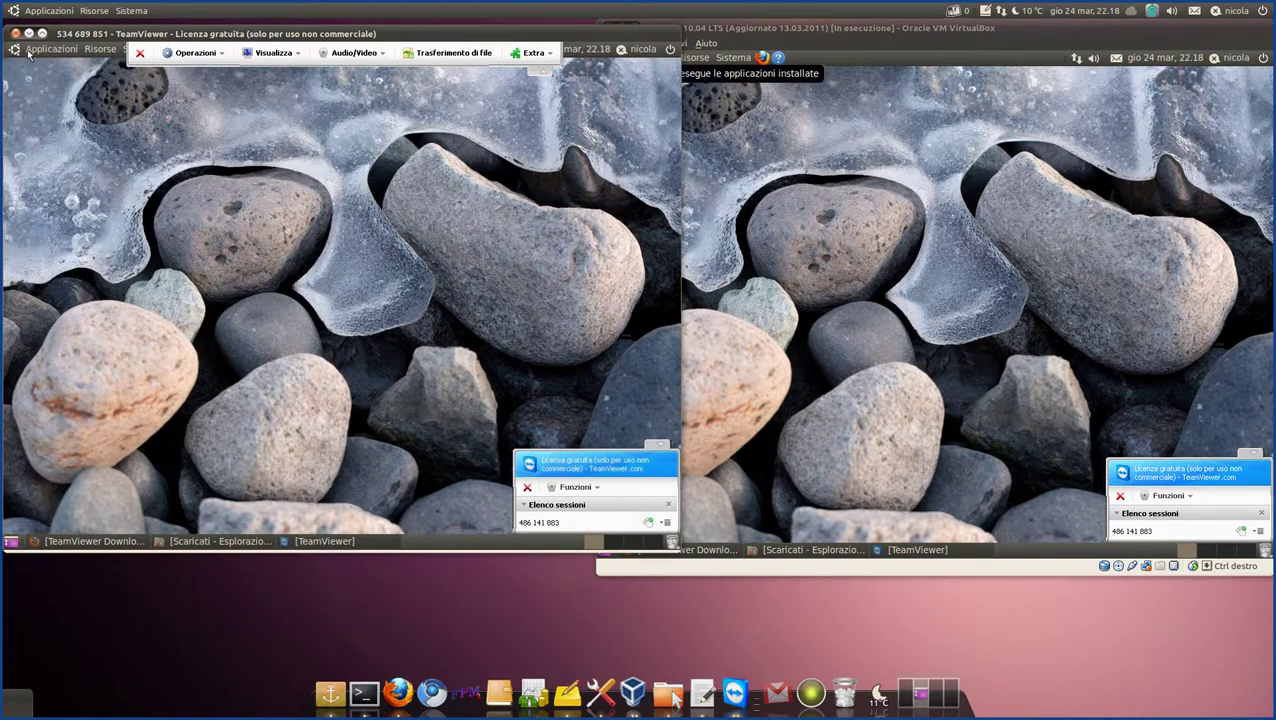
# Browse the remote desktop's application categories through the session and launch Calcolatrice from Accessori.
pyautogui.click(28, 52)
pyautogui.moveTo(53, 91)
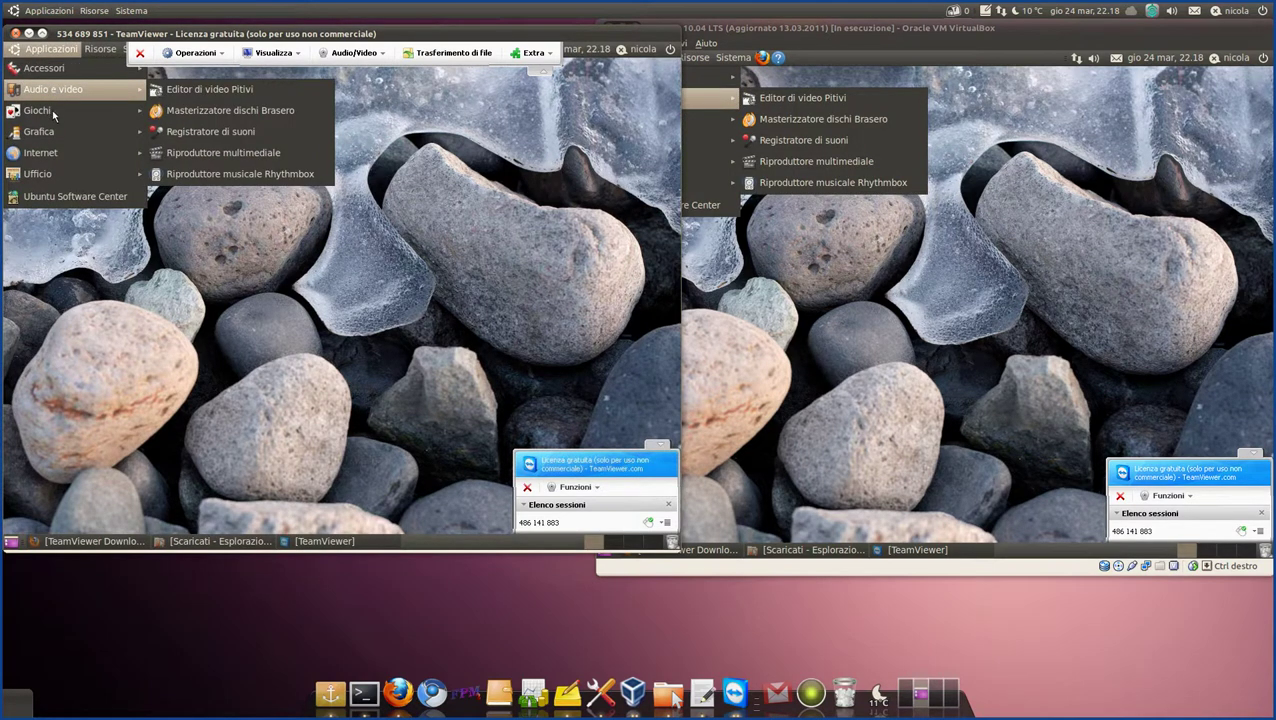
pyautogui.moveTo(53, 113)
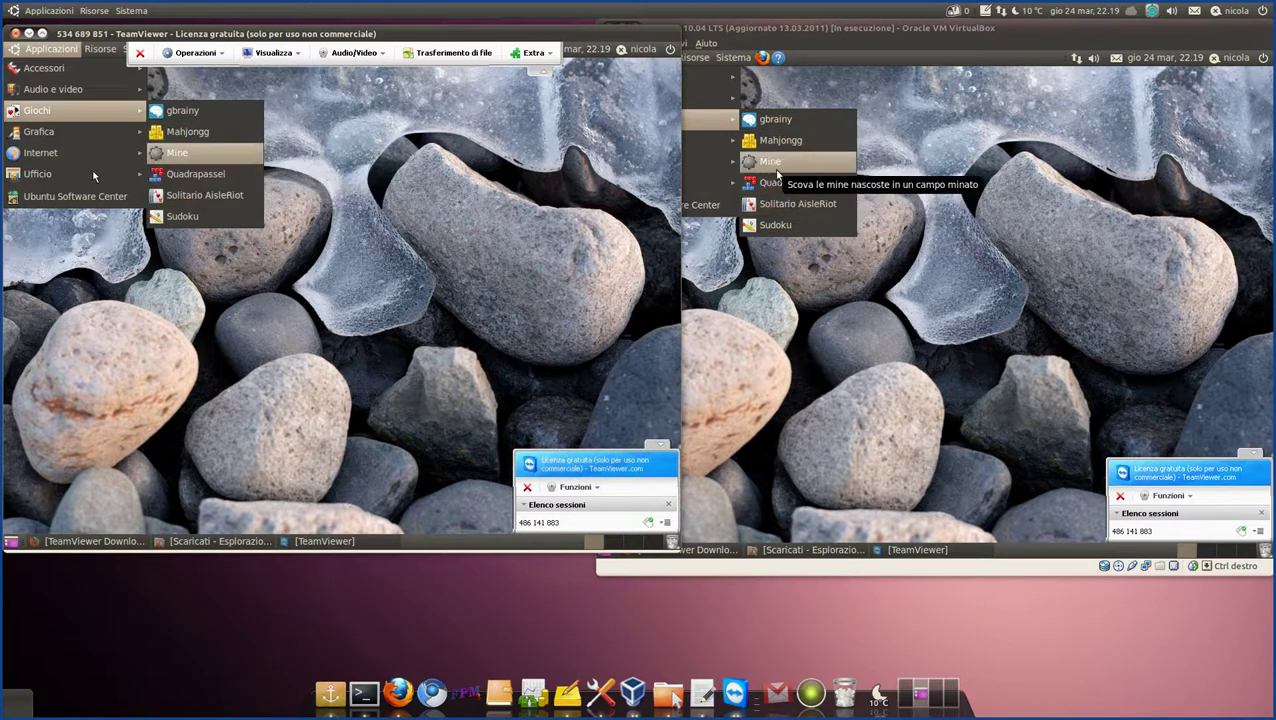
pyautogui.moveTo(108, 72)
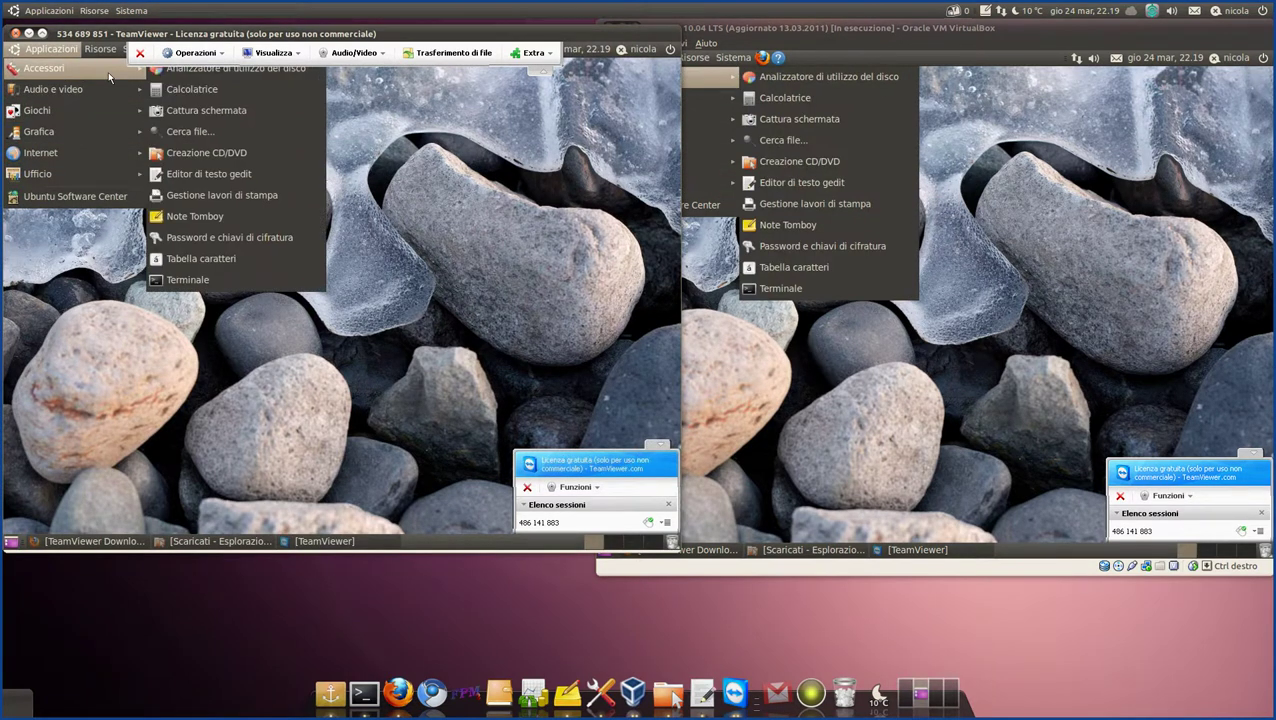
pyautogui.press('Escape')
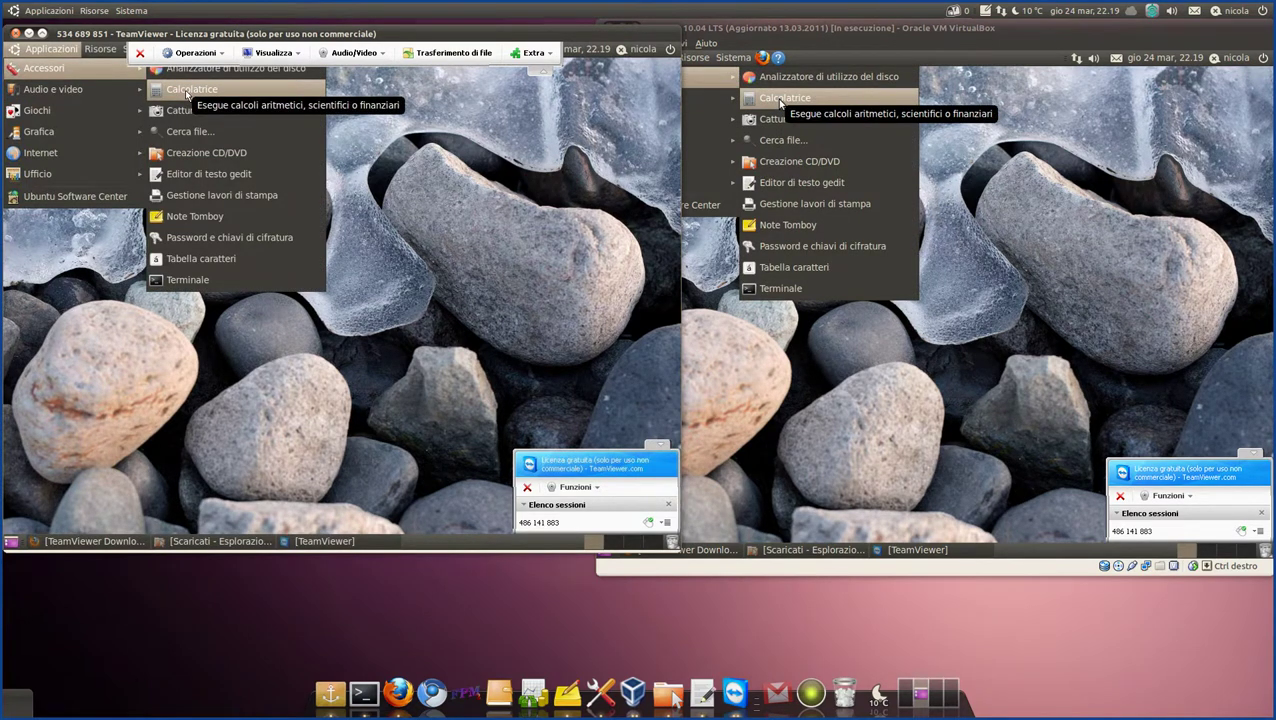
pyautogui.click(187, 92)
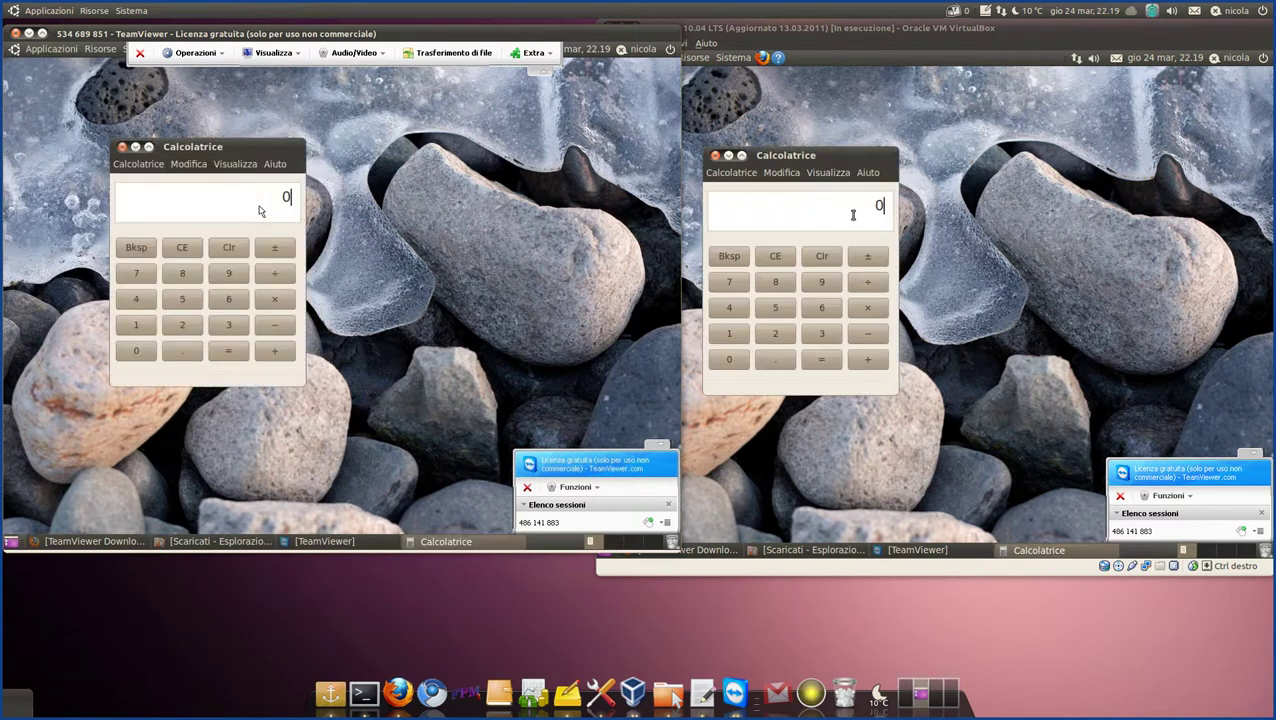
# Reposition the calculator on the remote desktop from the session window and calculate 54*2.
pyautogui.moveTo(247, 146); pyautogui.dragTo(215, 112)
pyautogui.write('54')
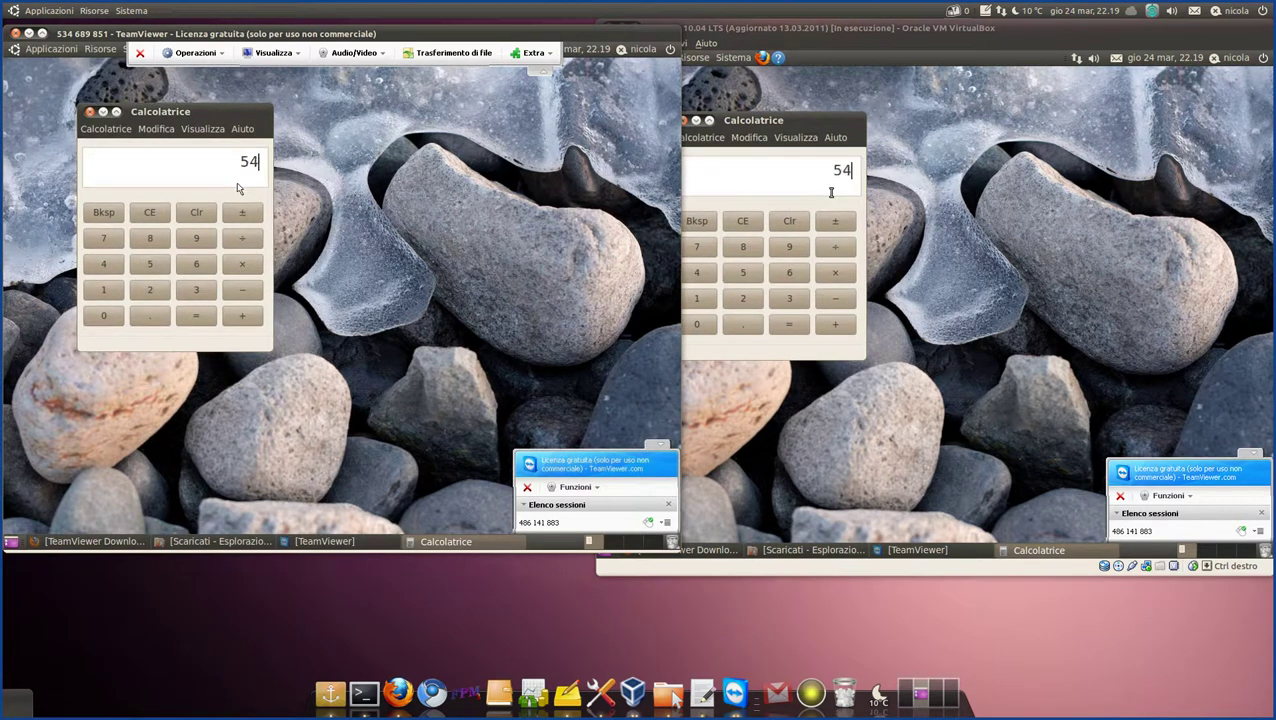
pyautogui.write('*2')
pyautogui.press('Return')
# Move the calculator toward the middle of the desktop directly in the virtual machine and quit it.
pyautogui.moveTo(774, 128); pyautogui.dragTo(925, 131)
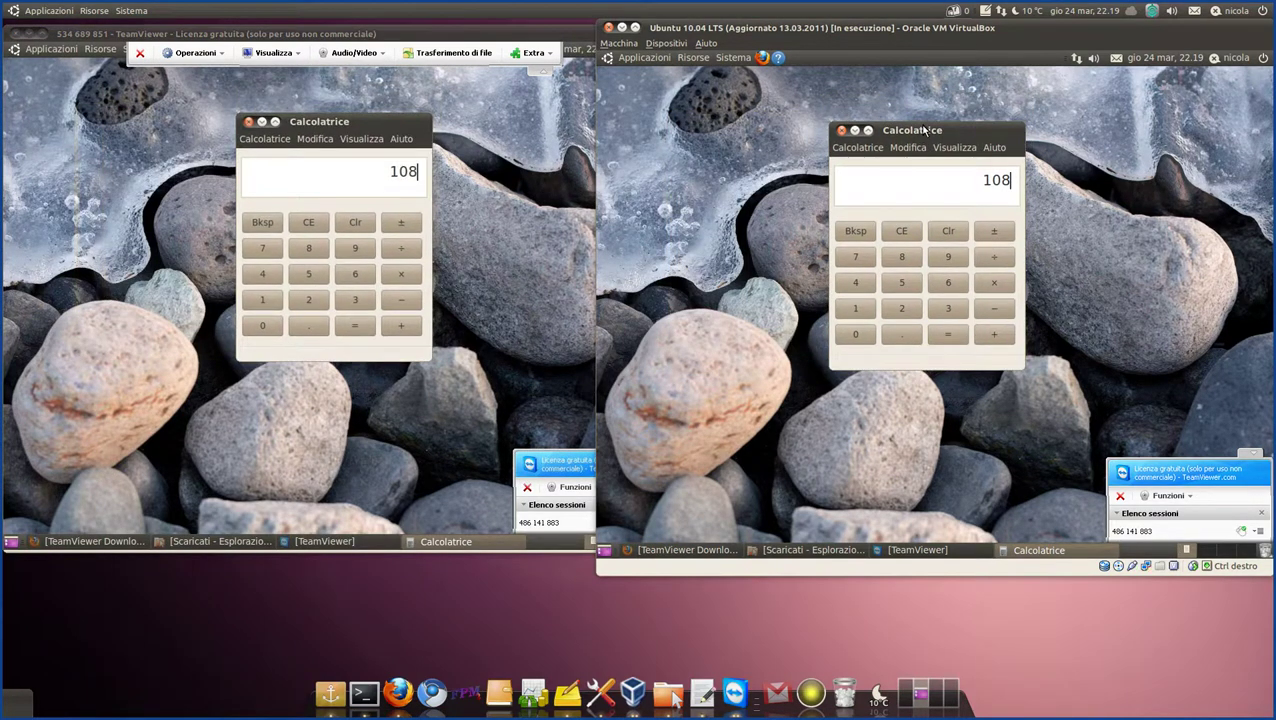
pyautogui.click(858, 147)
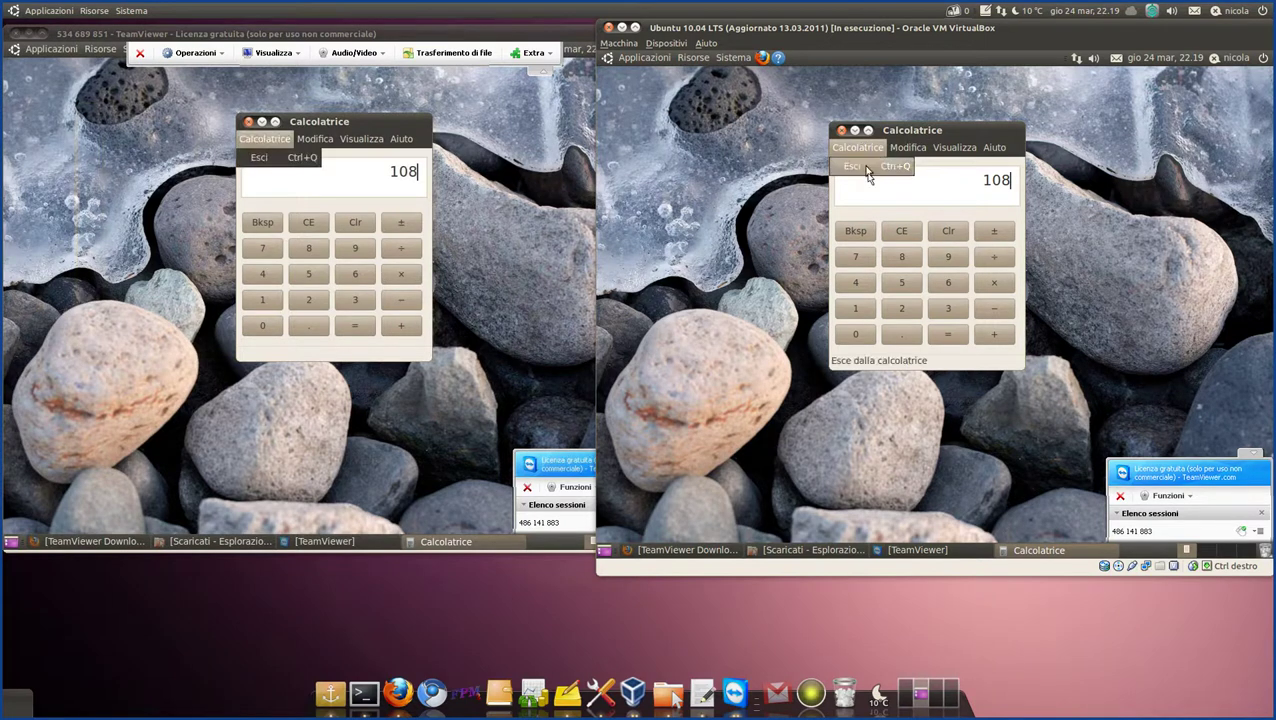
pyautogui.click(864, 168)
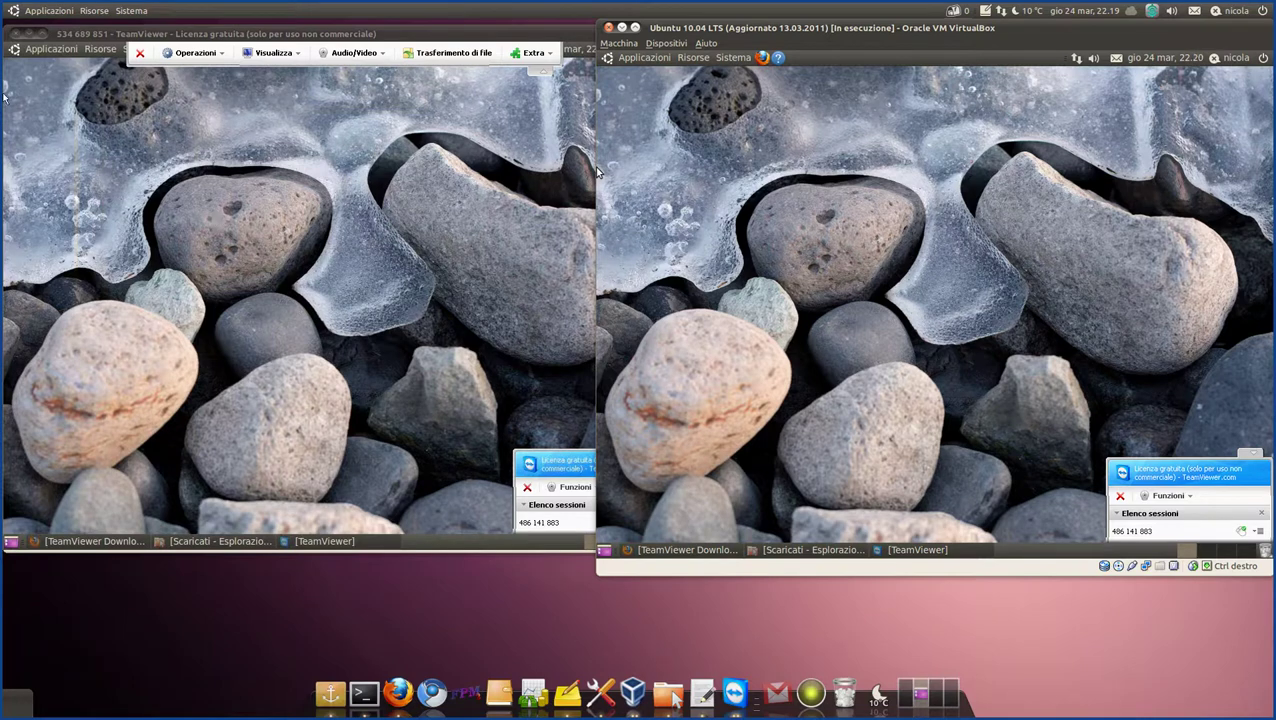
# Return to the TeamViewer session window, open Trasferimento di file, and lower its window to uncover the session's controls.
pyautogui.doubleClick(113, 34)
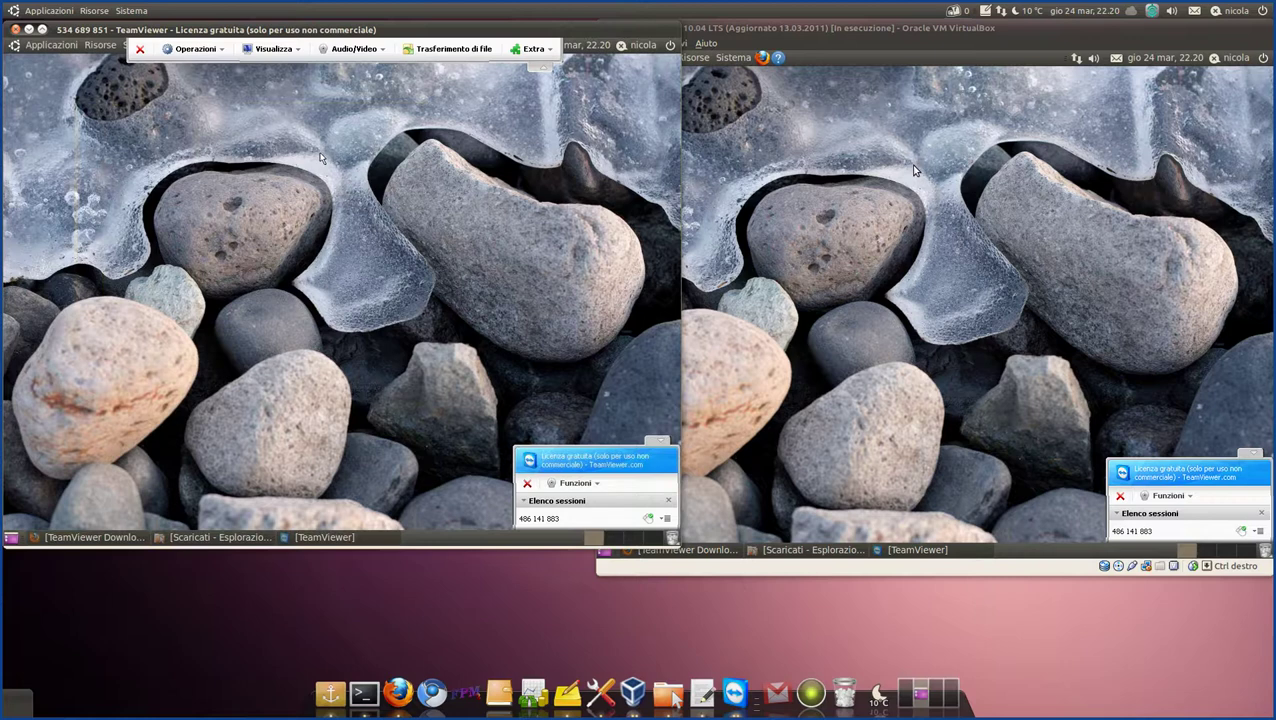
pyautogui.doubleClick(955, 29)
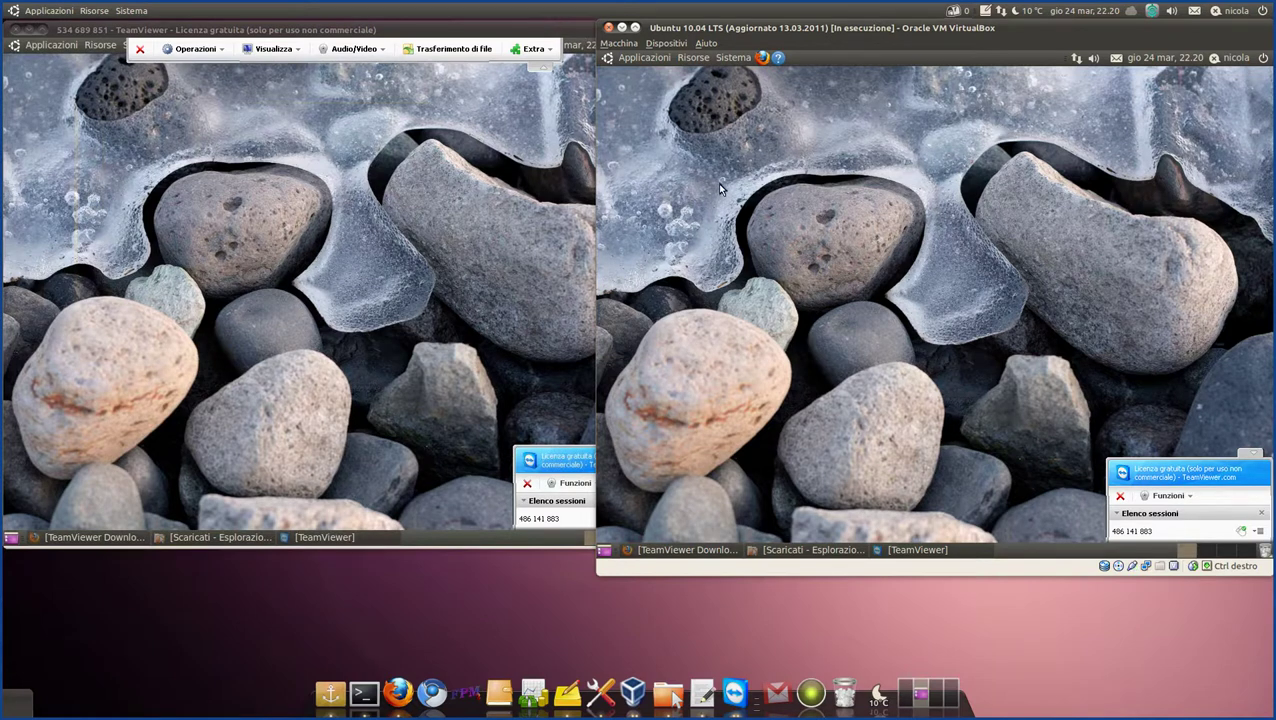
pyautogui.click(346, 29)
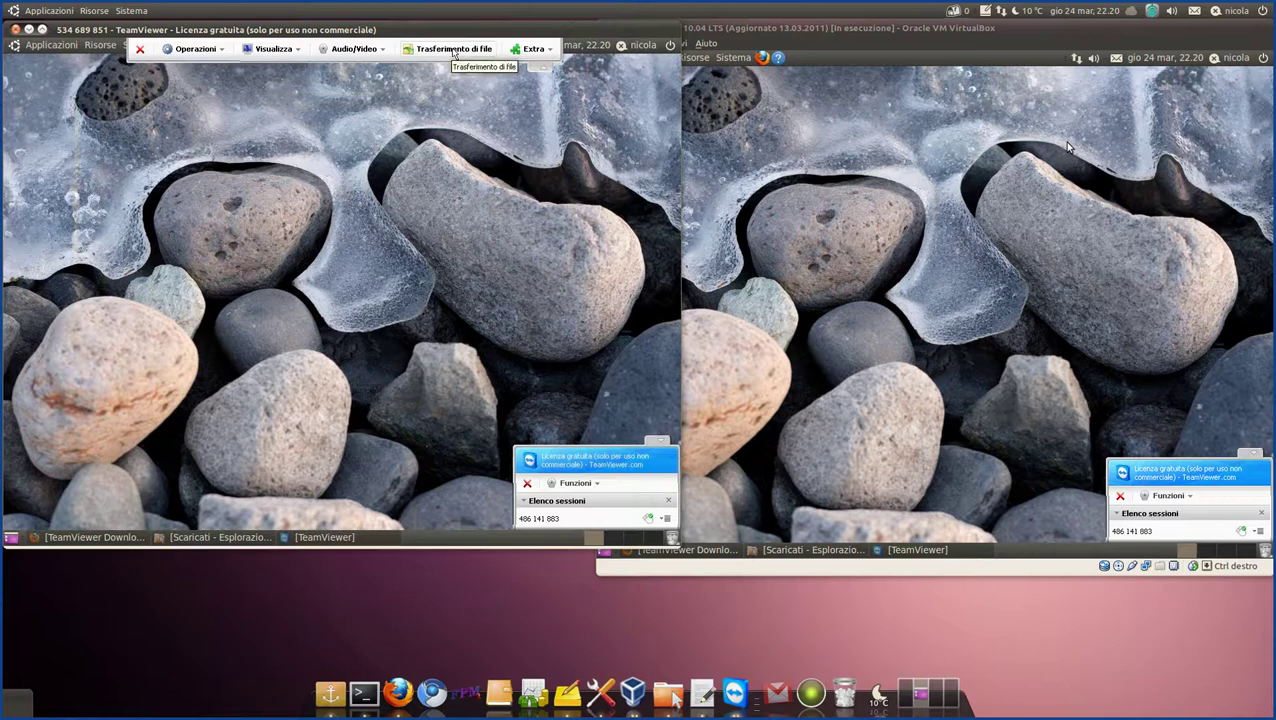
pyautogui.click(453, 49)
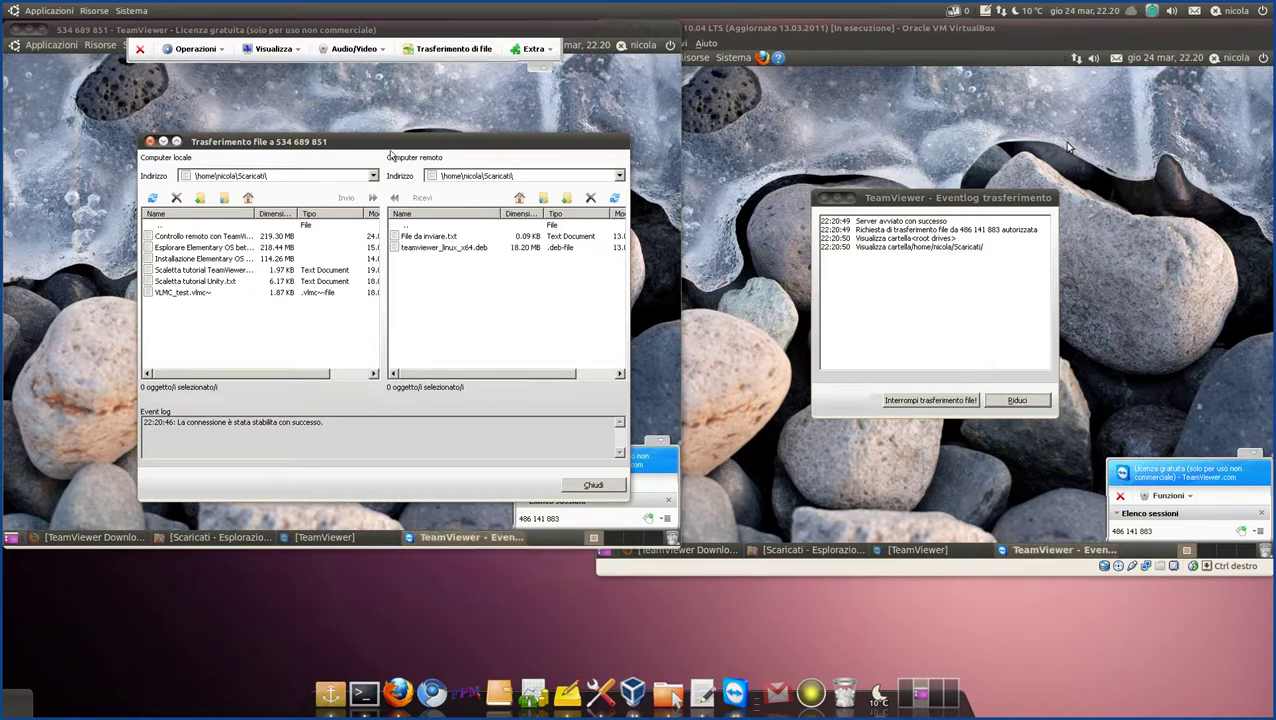
pyautogui.moveTo(343, 141); pyautogui.dragTo(302, 107)
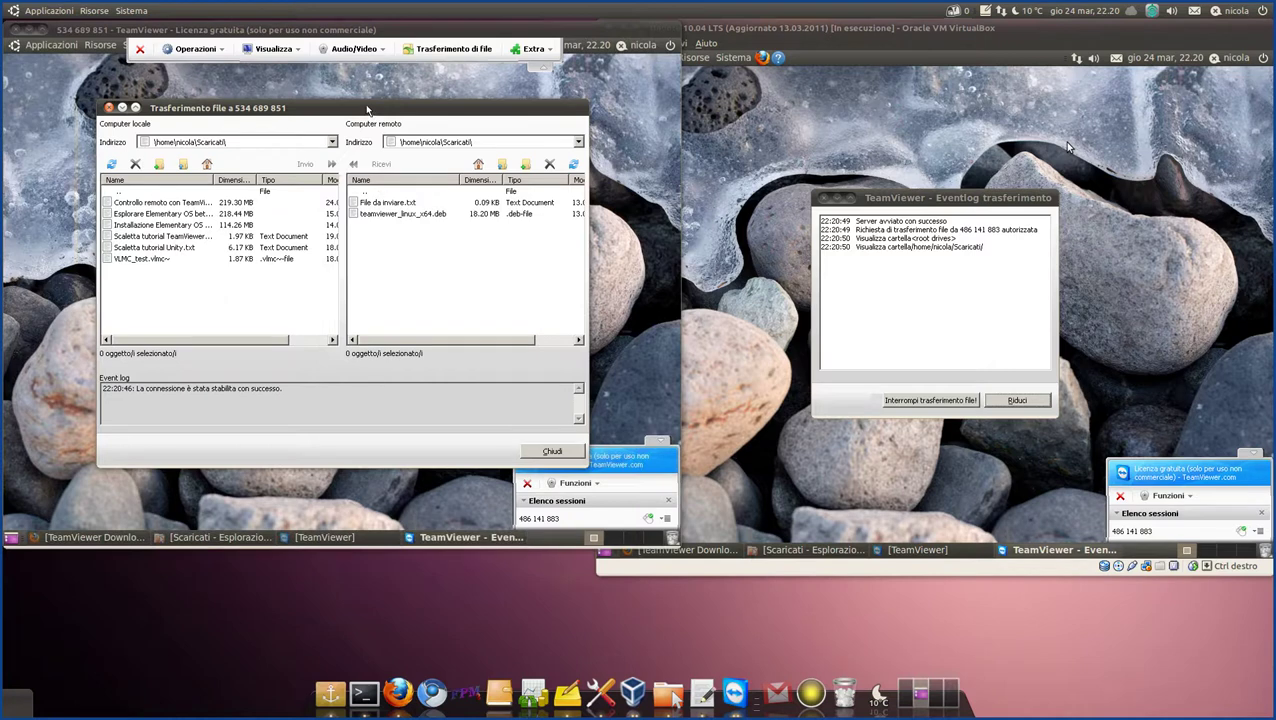
pyautogui.moveTo(367, 112); pyautogui.dragTo(343, 226)
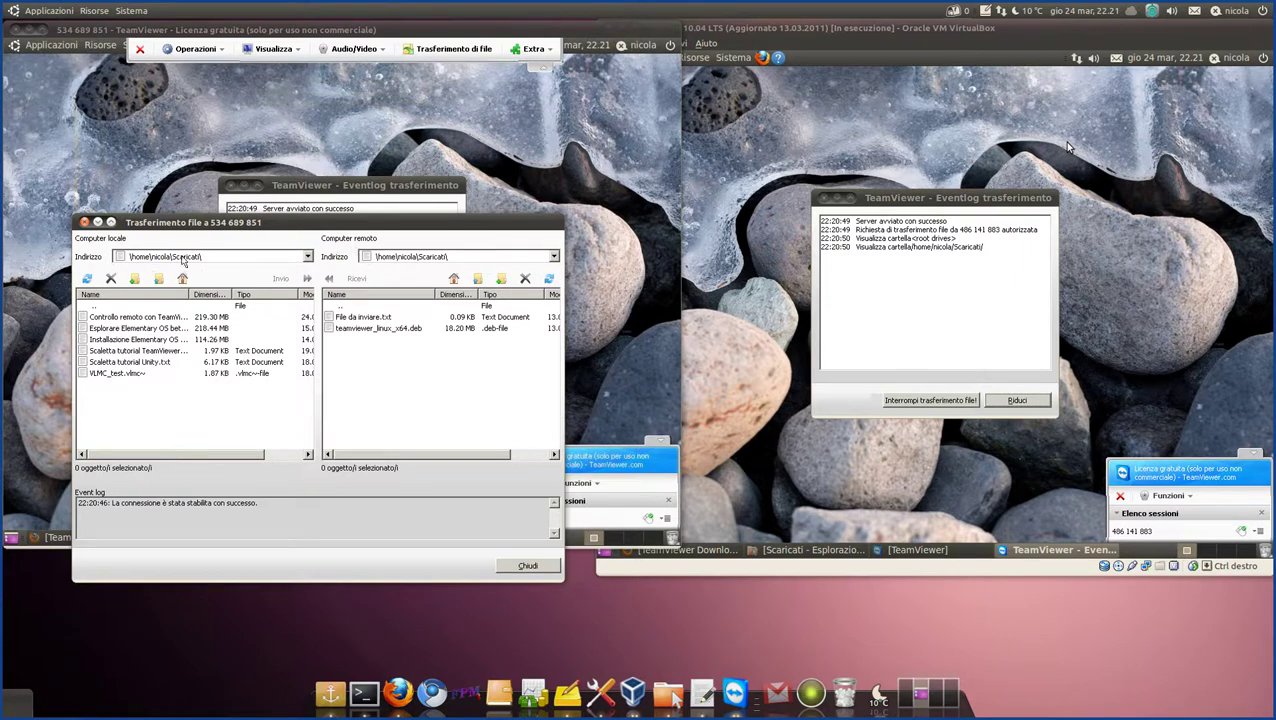
# Open the virtual machine's Scaricati folder window for comparison with the folders in the file transfer window.
pyautogui.click(183, 261)
pyautogui.click(230, 261)
pyautogui.click(812, 550)
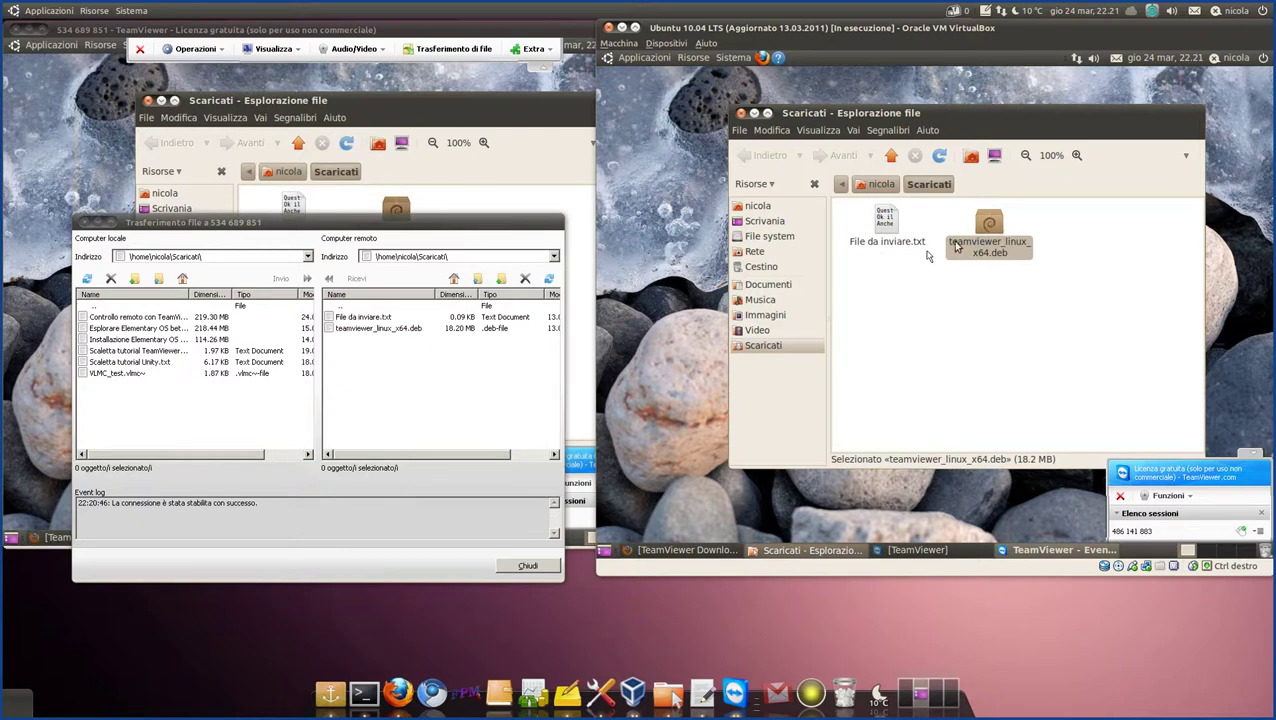
# Examine the remote files File da inviare.txt and teamviewer_linux_x64.deb and the local folder choices in the transfer window.
pyautogui.click(345, 318)
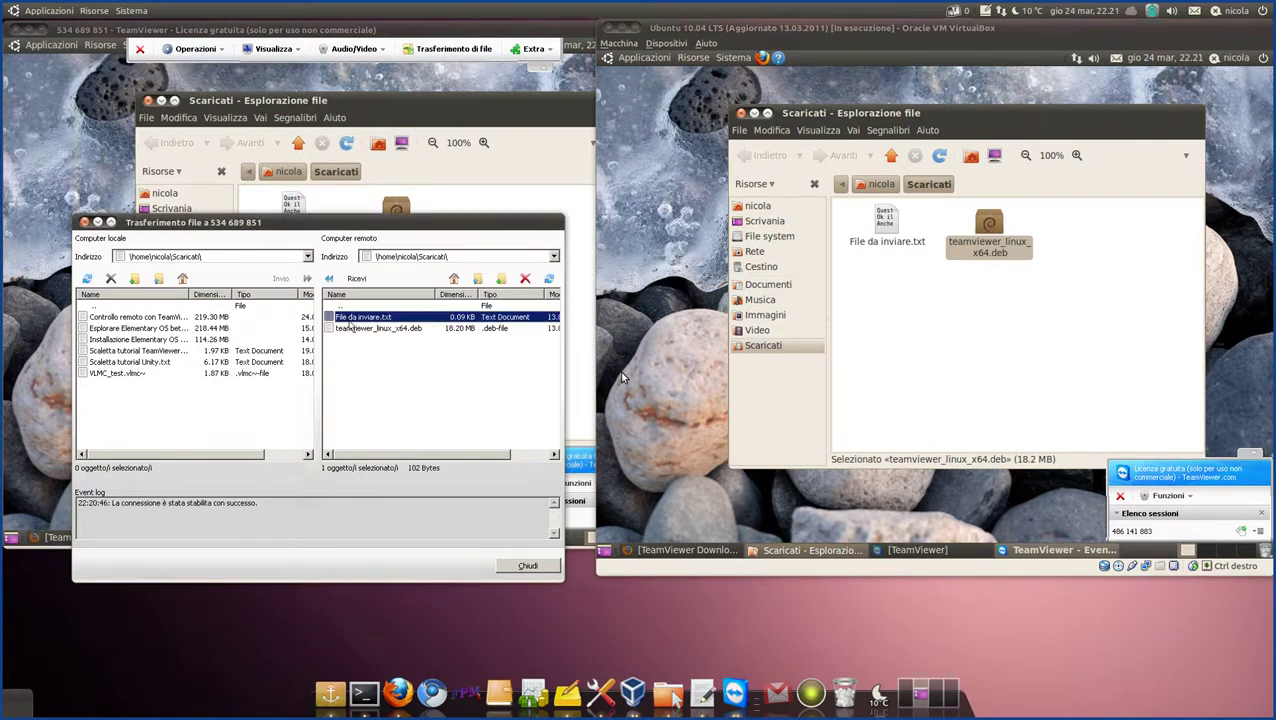
pyautogui.click(353, 330)
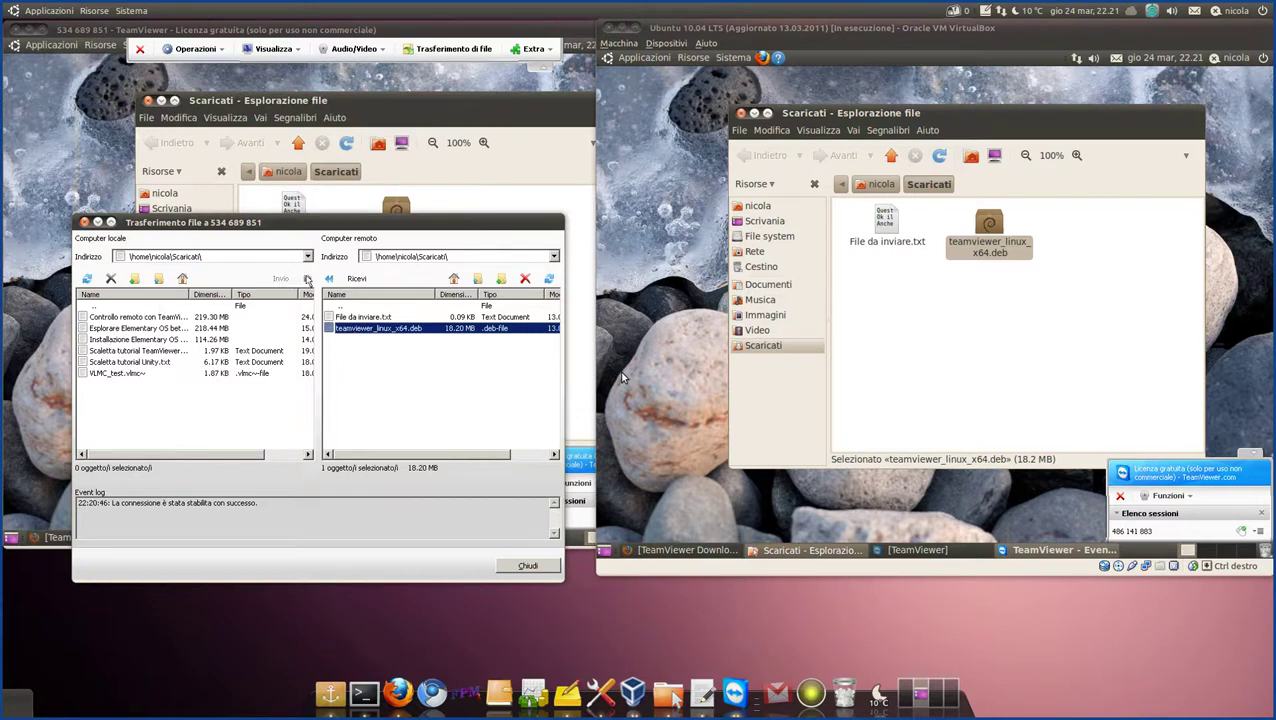
pyautogui.click(308, 256)
pyautogui.click(309, 257)
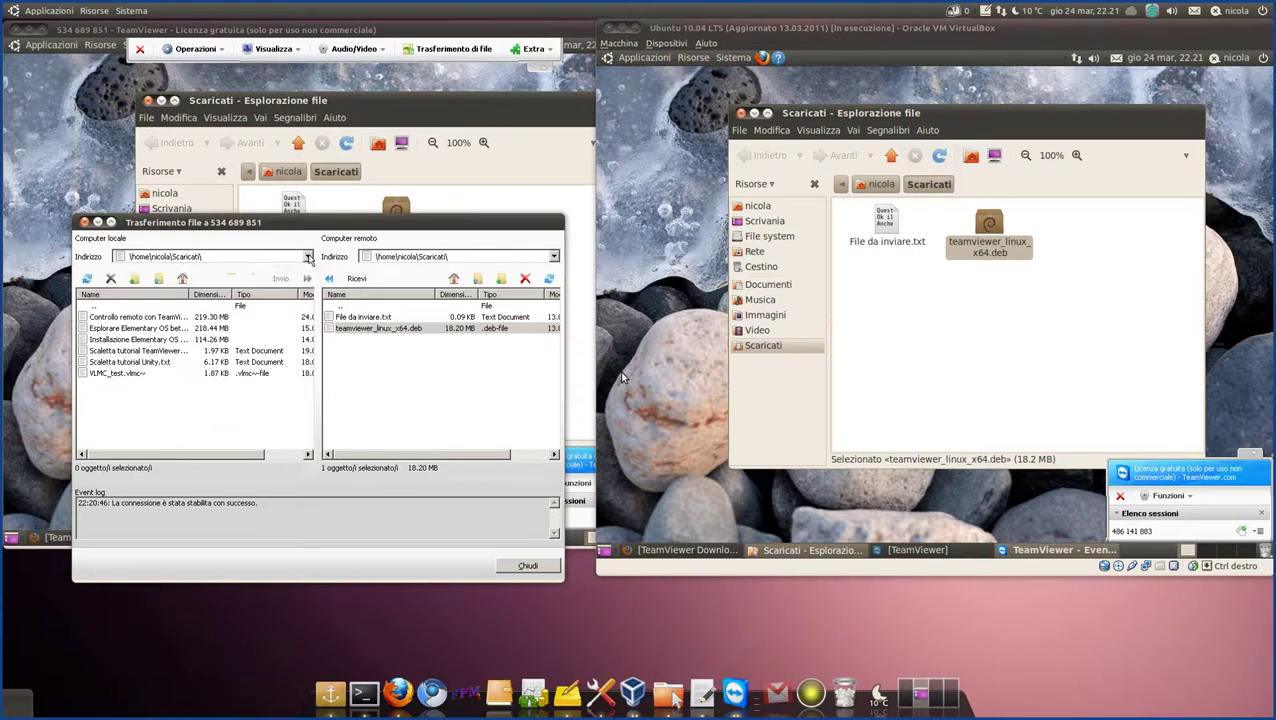
pyautogui.click(309, 257)
pyautogui.click(309, 257)
# Send the local file Scaletta tutorial Unity.txt to the remote computer's Scaricati folder.
pyautogui.click(102, 364)
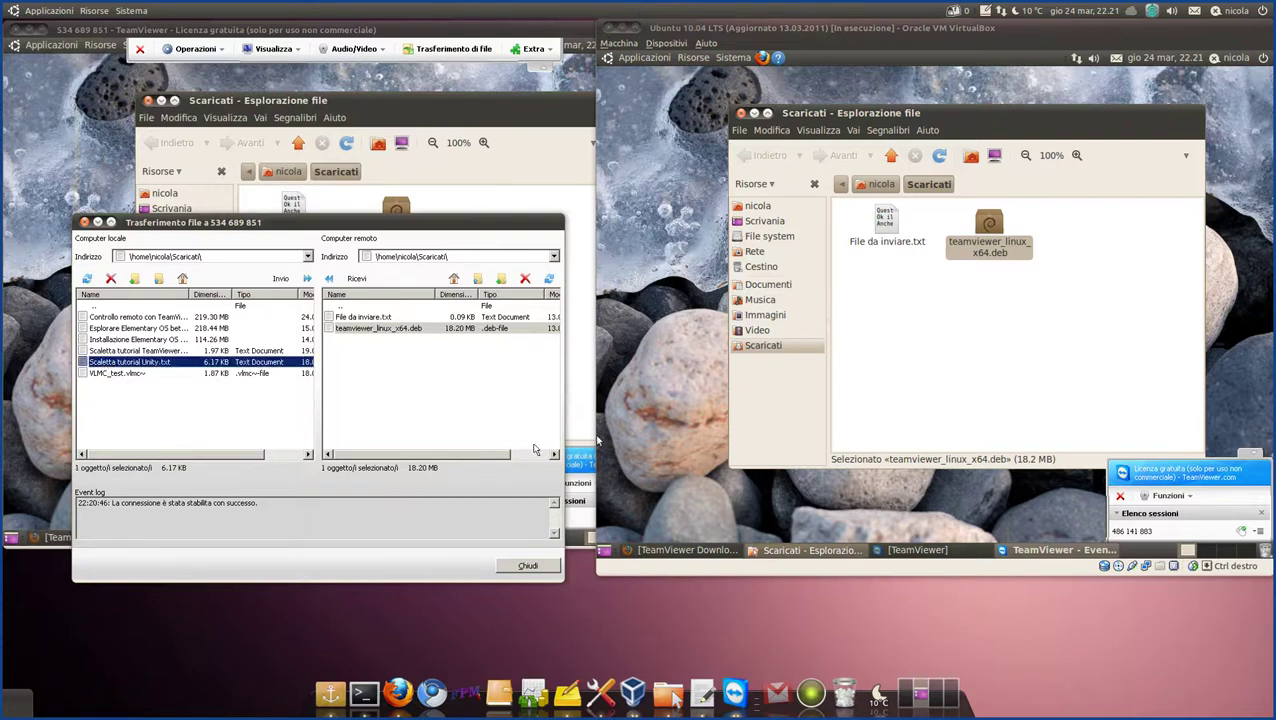
pyautogui.click(393, 395)
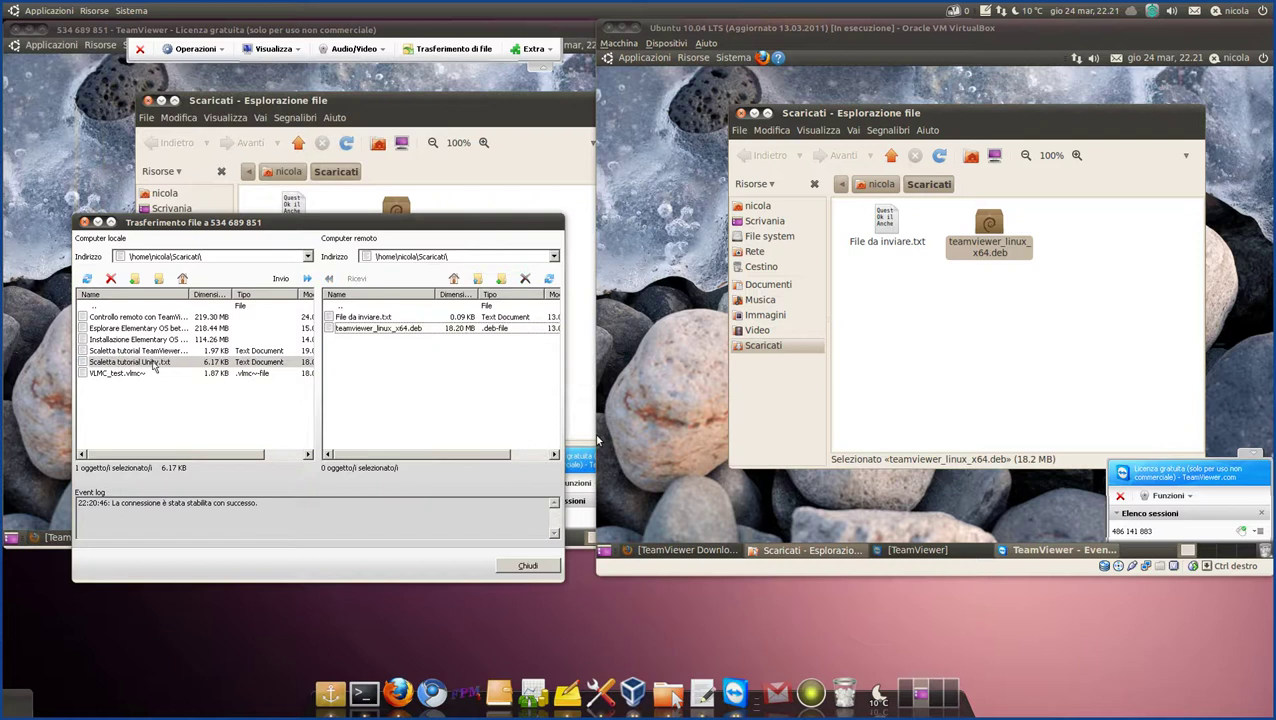
pyautogui.click(83, 364)
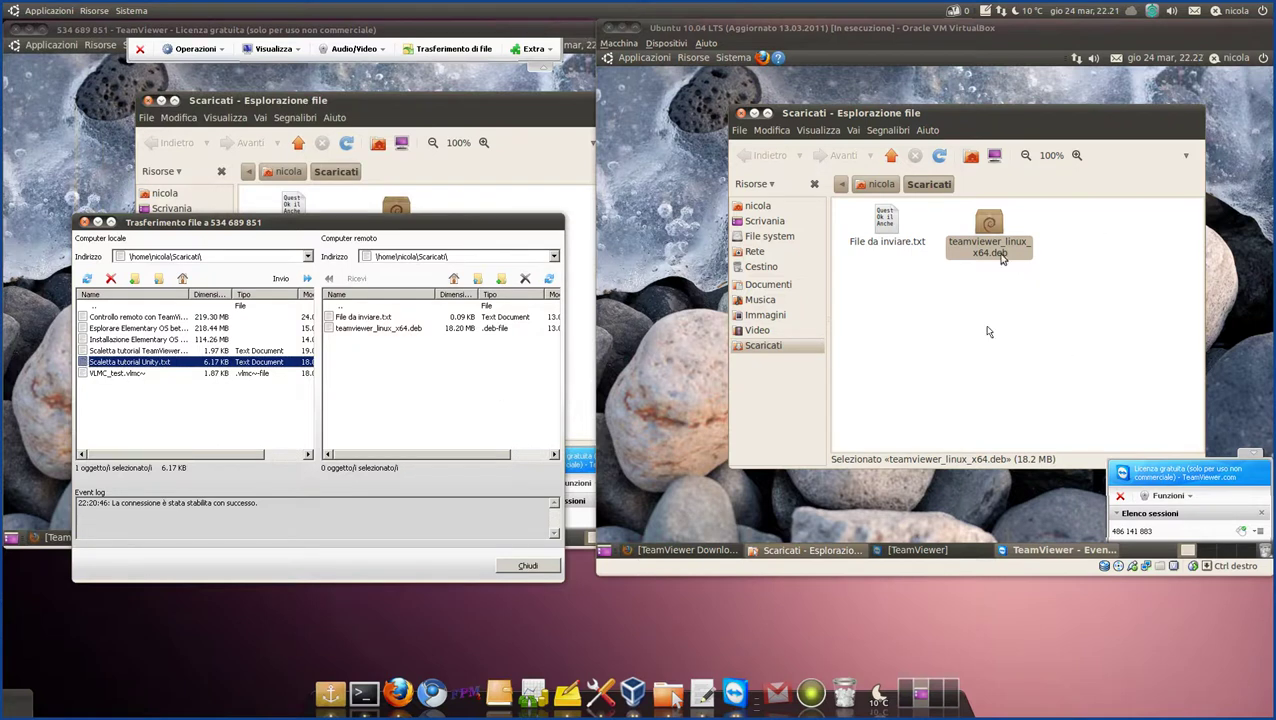
pyautogui.click(979, 120)
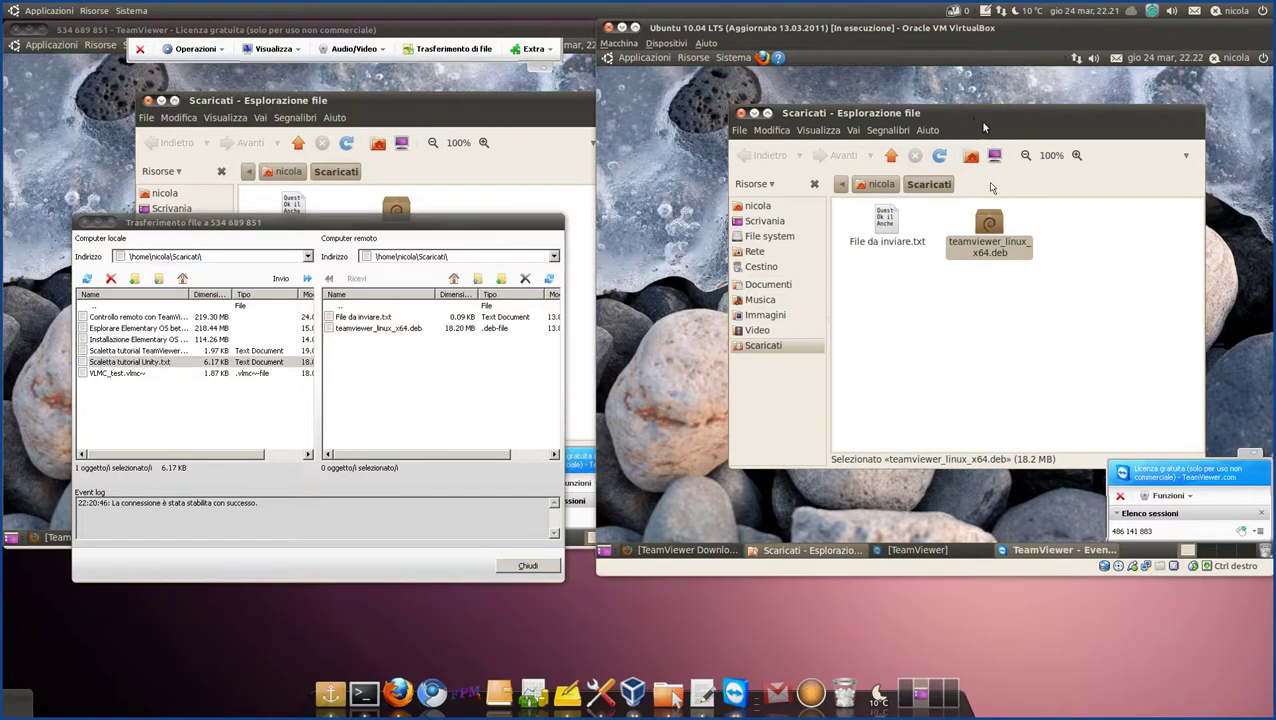
pyautogui.click(118, 364)
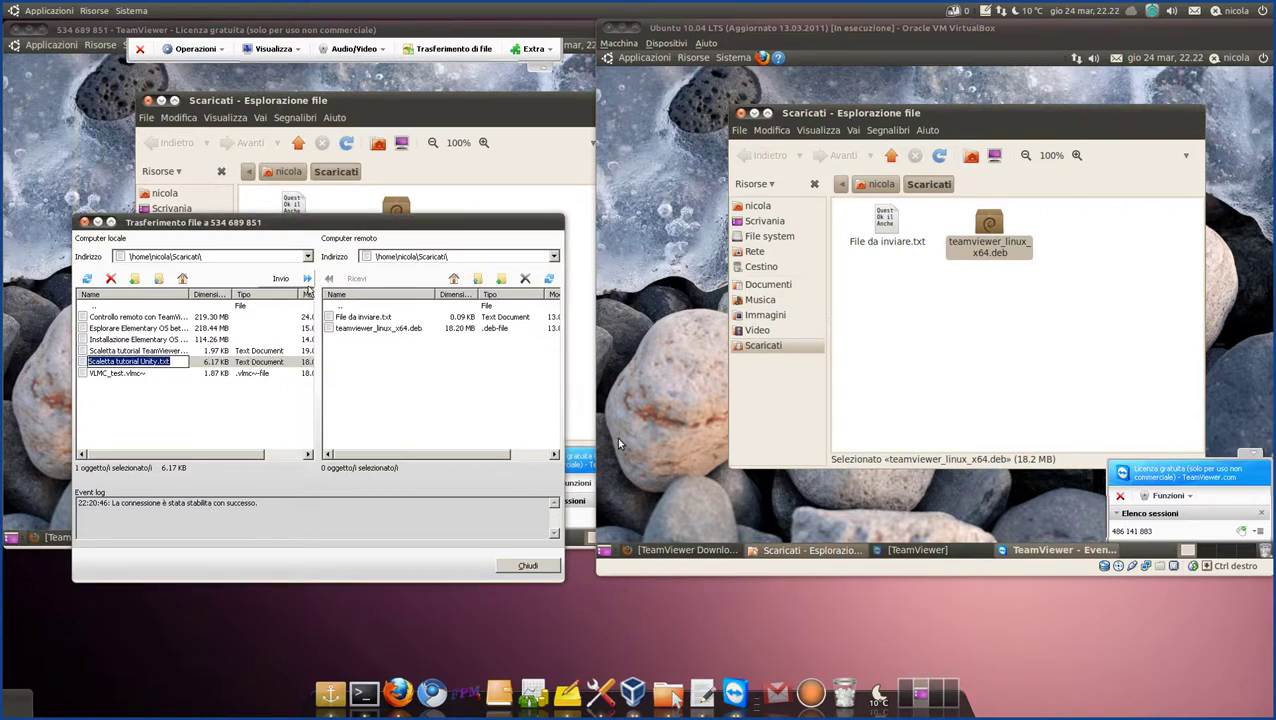
pyautogui.click(197, 422)
pyautogui.click(175, 362)
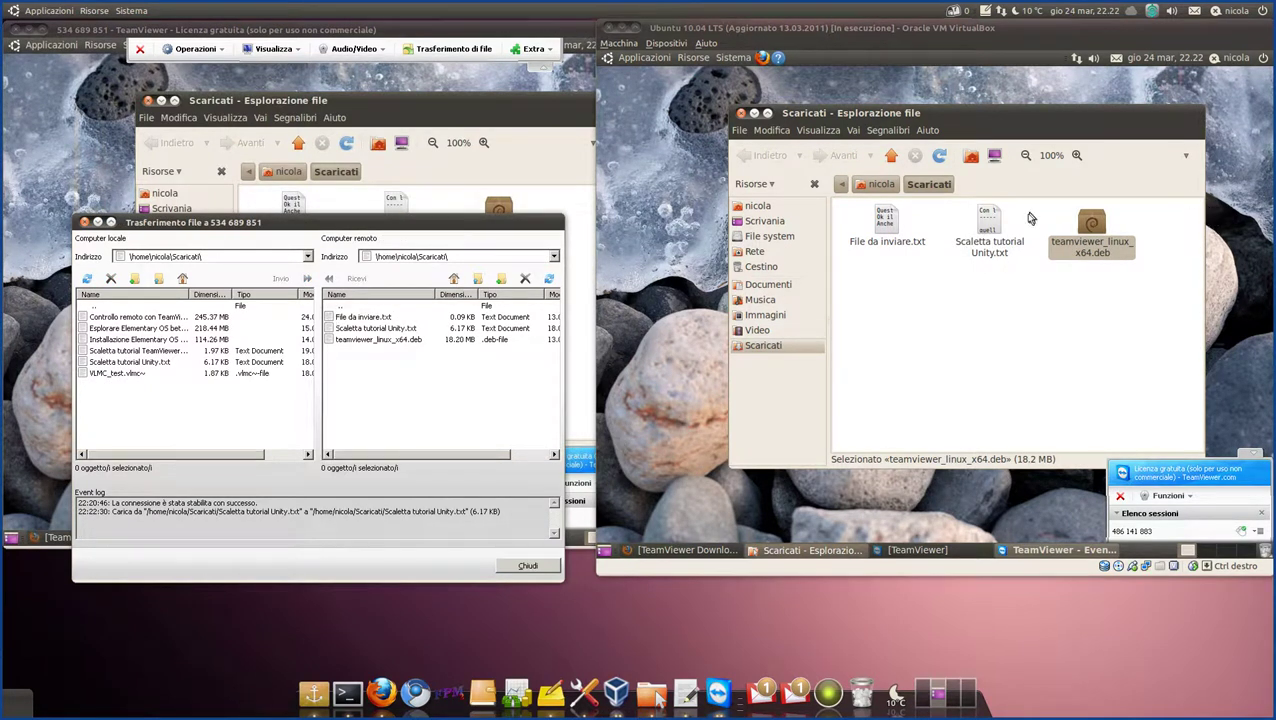
# Check Scaletta tutorial Unity.txt in the virtual machine, close the file transfer window, and minimize the remote Scaricati window.
pyautogui.click(989, 229)
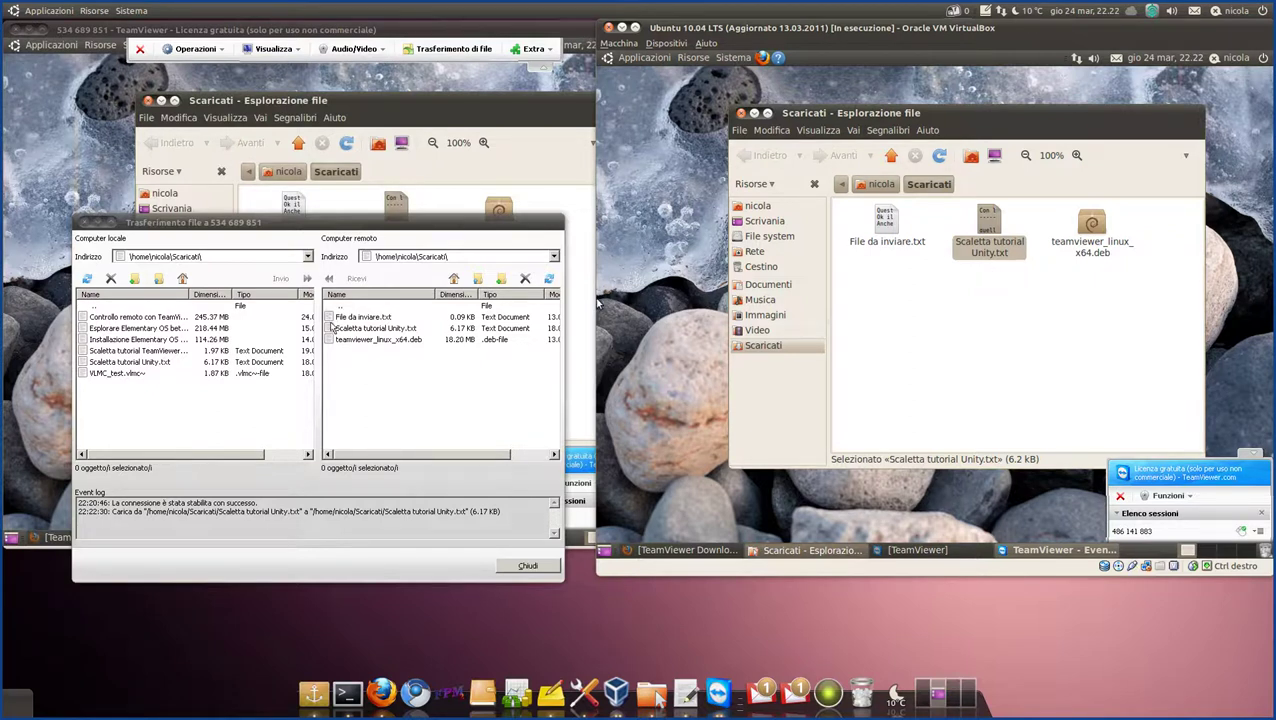
pyautogui.click(527, 566)
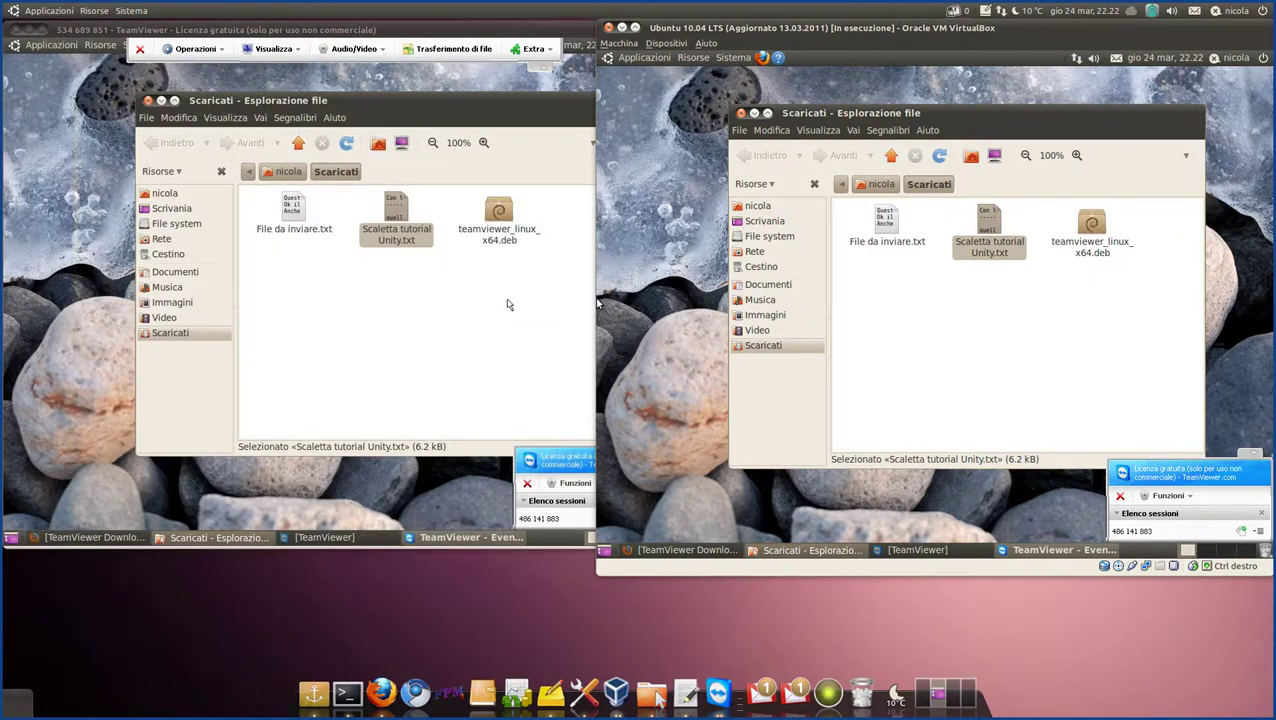
pyautogui.click(465, 382)
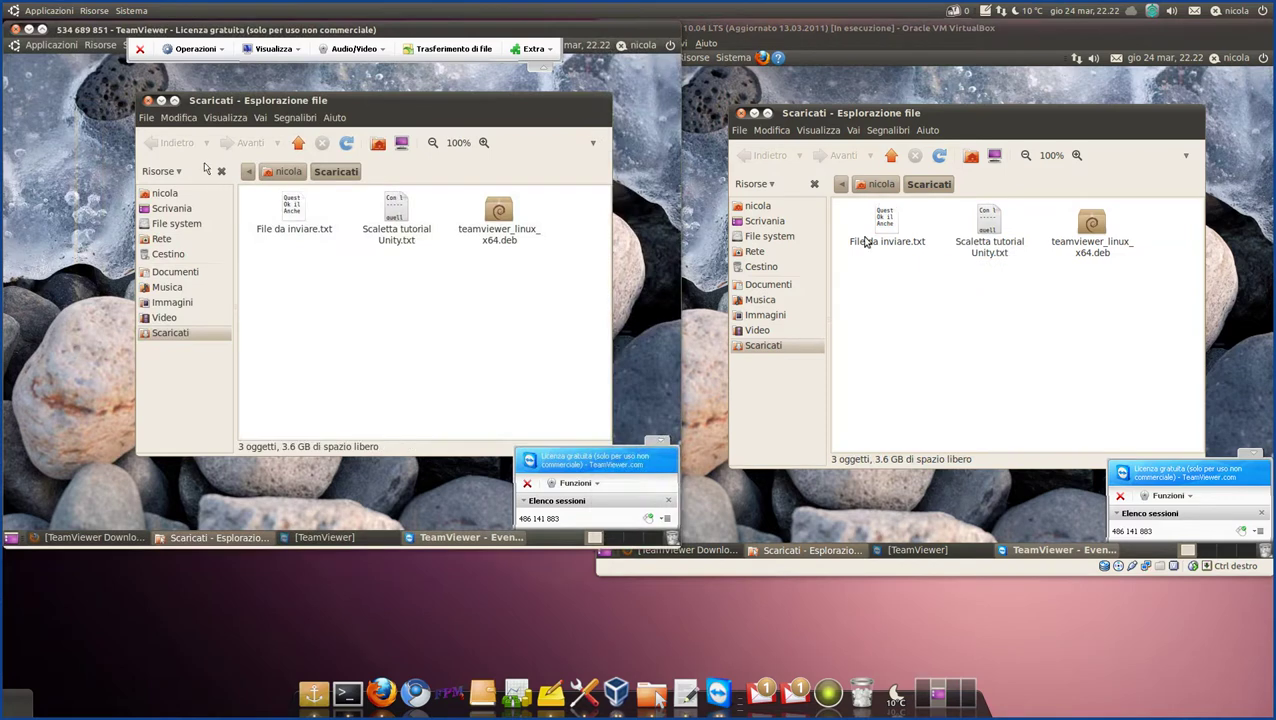
pyautogui.click(160, 101)
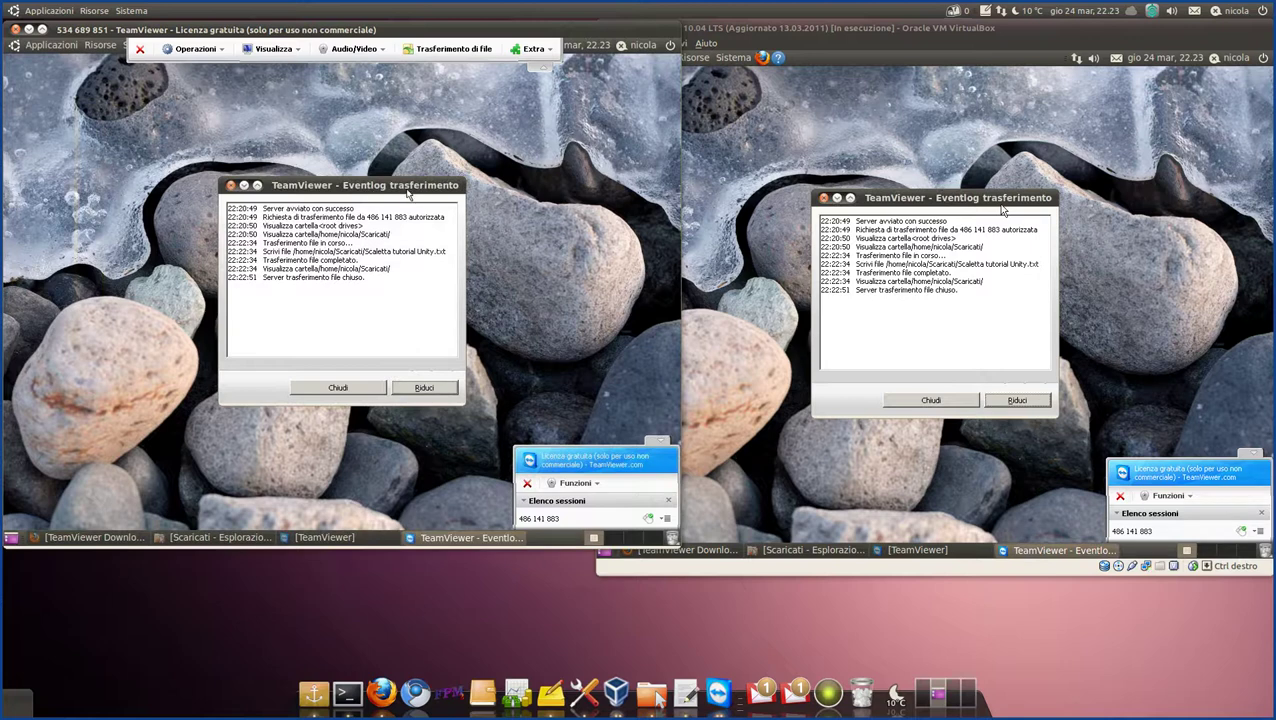
# Move and close the file transfer event log on the remote desktop and end the TeamViewer session.
pyautogui.moveTo(377, 188); pyautogui.dragTo(384, 148)
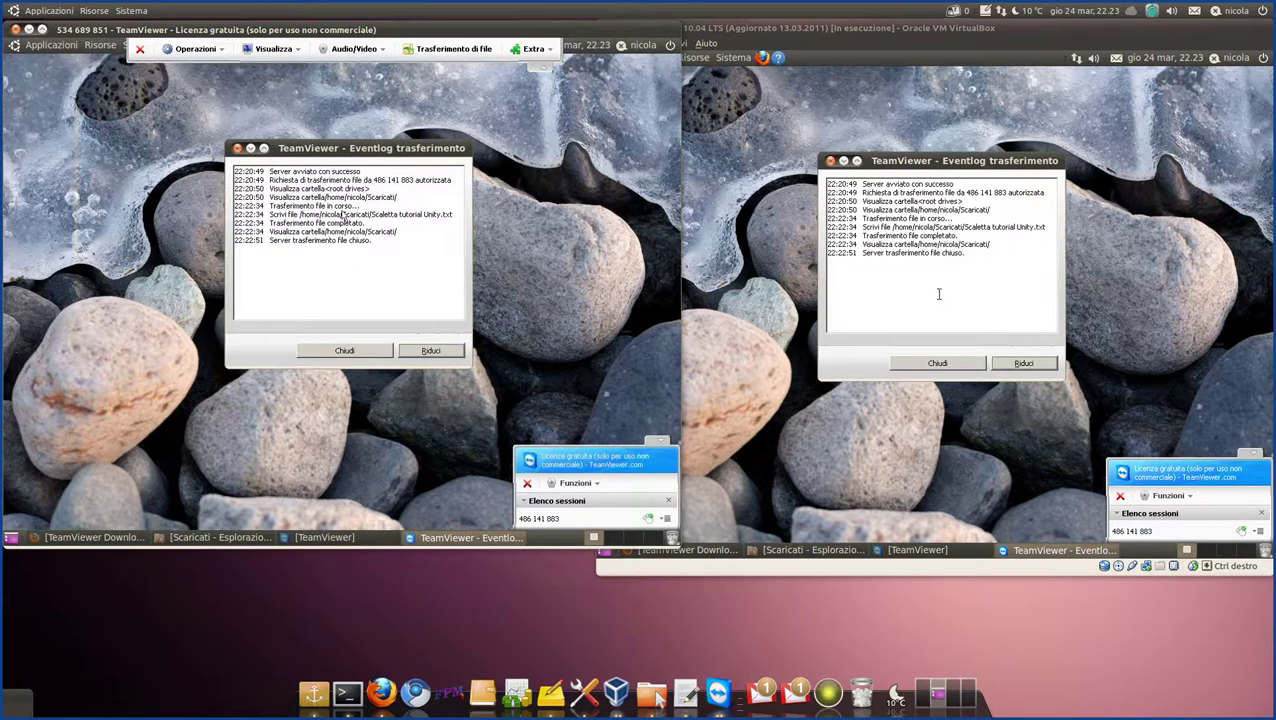
pyautogui.click(367, 353)
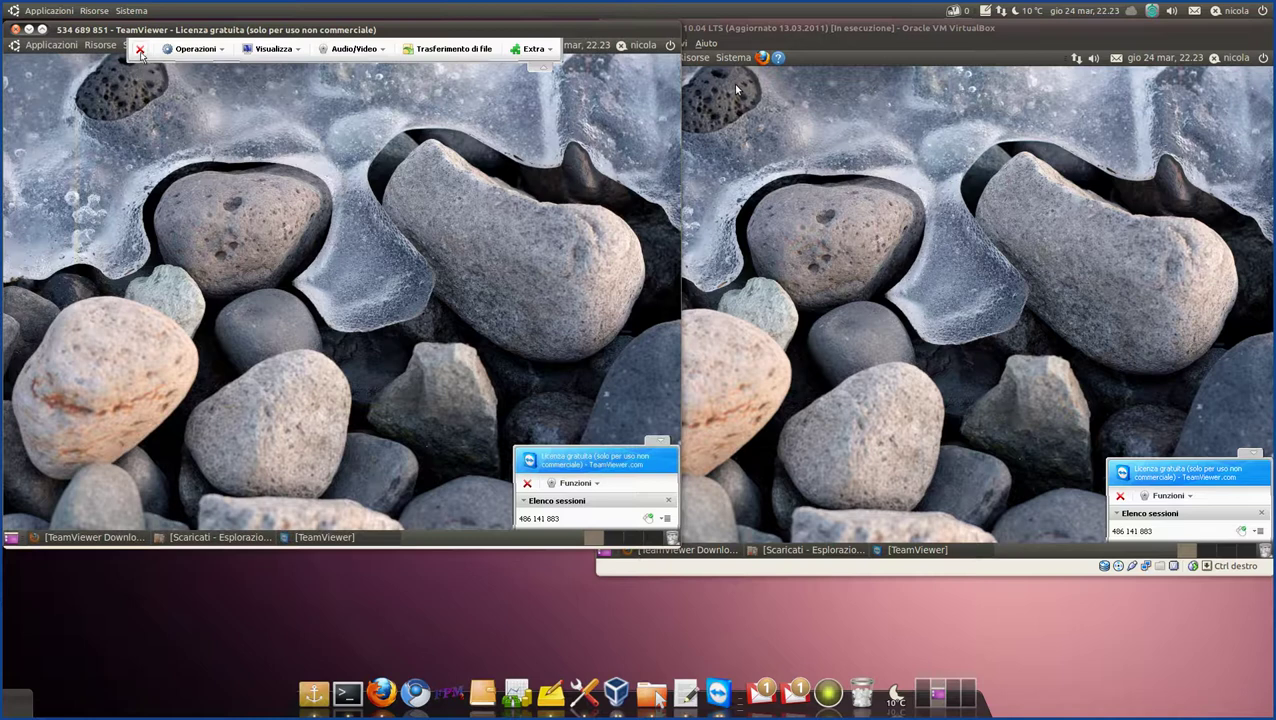
pyautogui.click(140, 51)
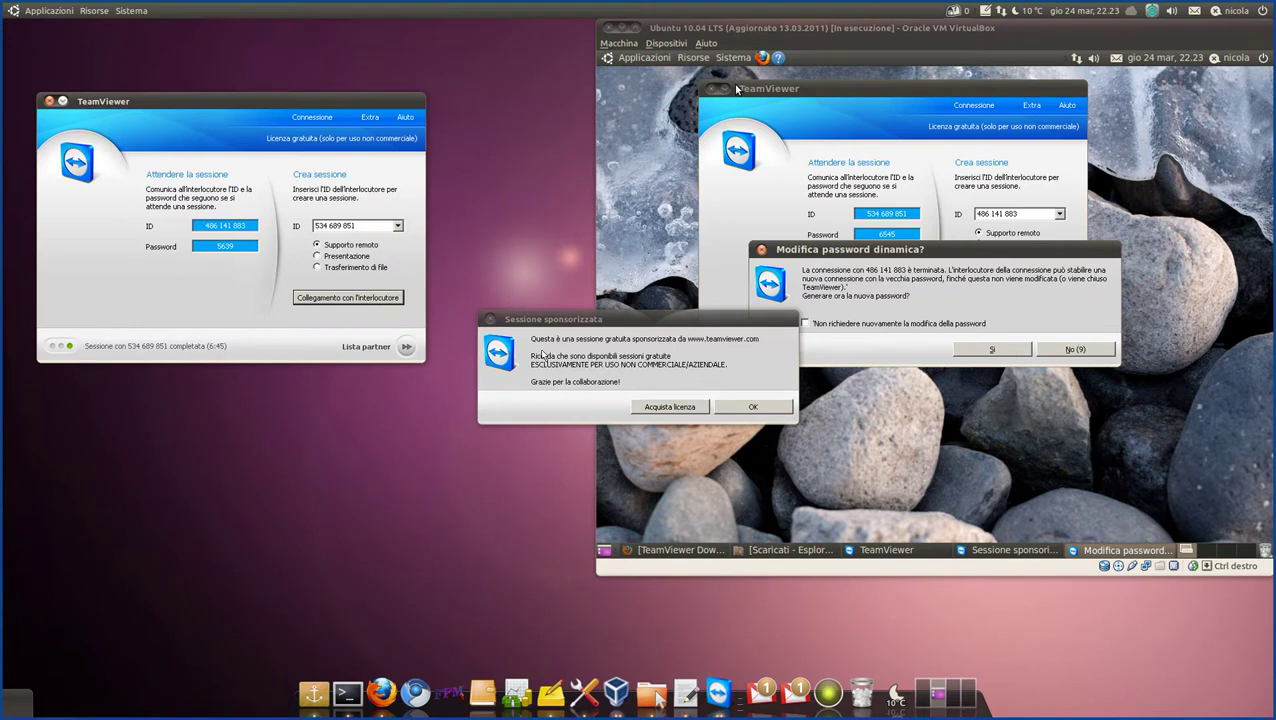
# Reposition the host's sponsored-session notice and TeamViewer window, and dismiss the notice.
pyautogui.moveTo(655, 322); pyautogui.dragTo(345, 273)
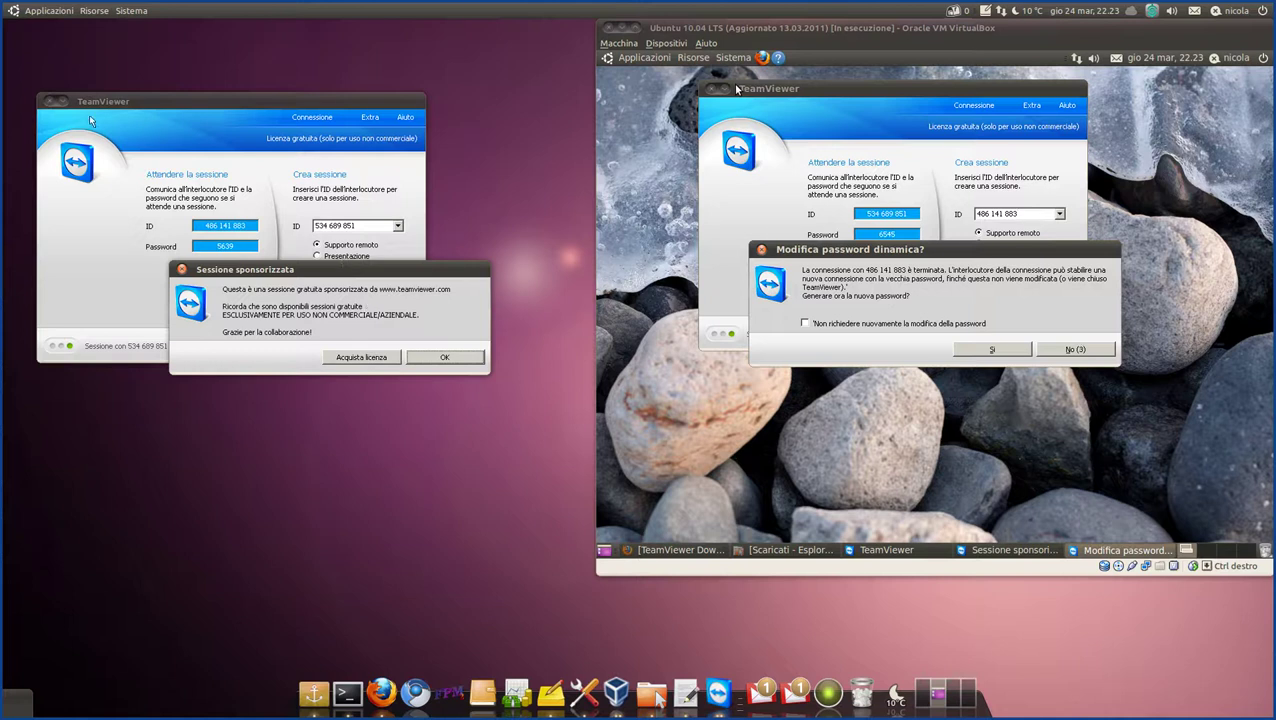
pyautogui.moveTo(100, 102); pyautogui.dragTo(106, 80)
pyautogui.moveTo(478, 275); pyautogui.dragTo(447, 270)
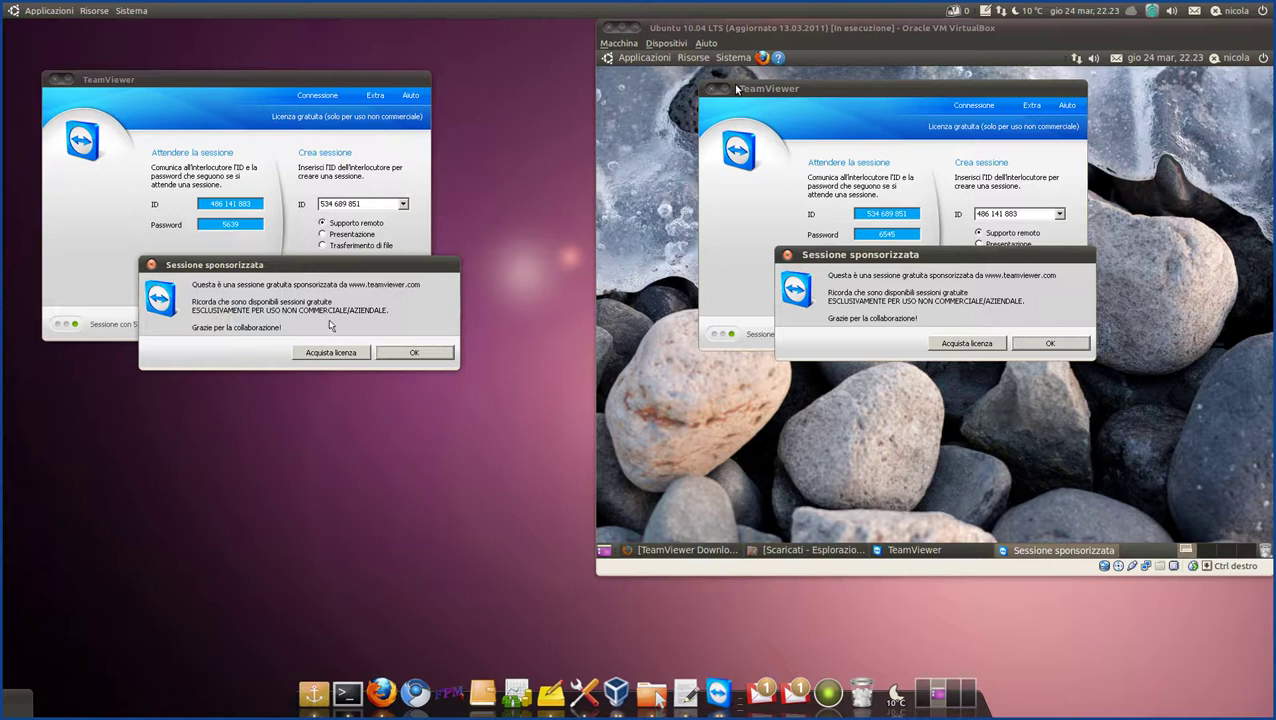
pyautogui.click(433, 356)
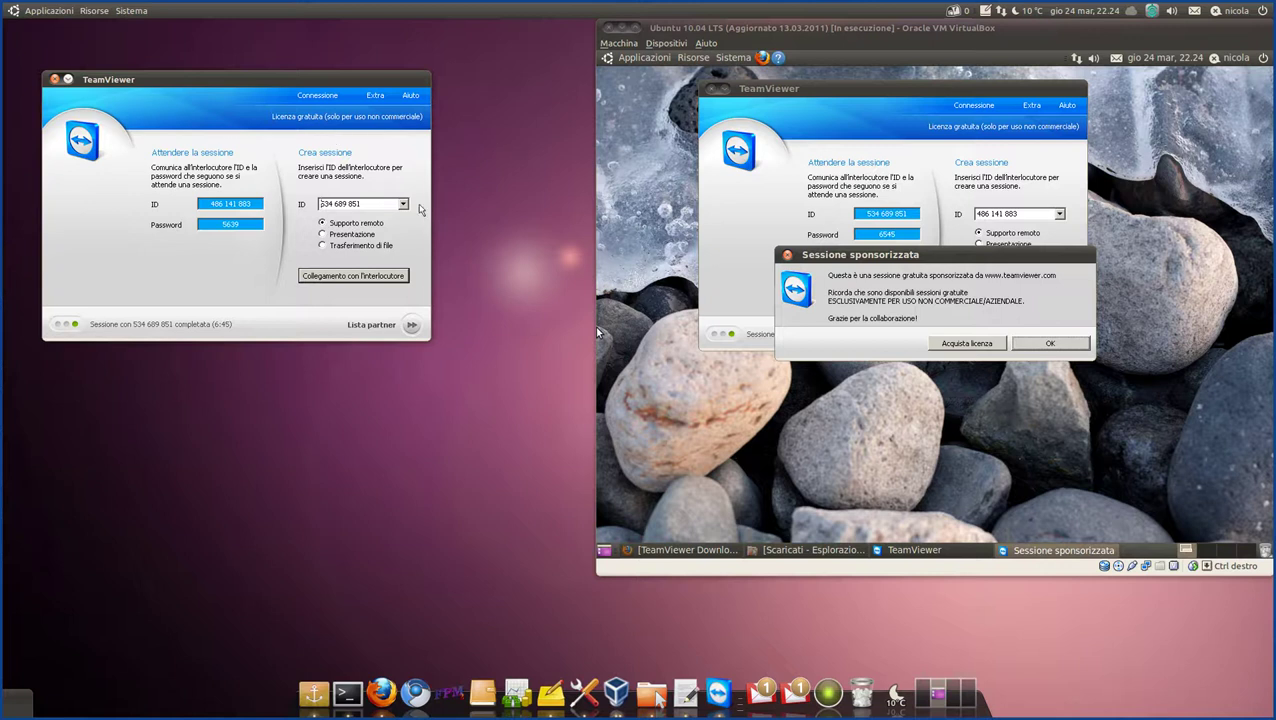
# Exit TeamViewer completely on the host computer.
pyautogui.click(321, 95)
pyautogui.click(321, 95)
pyautogui.click(325, 97)
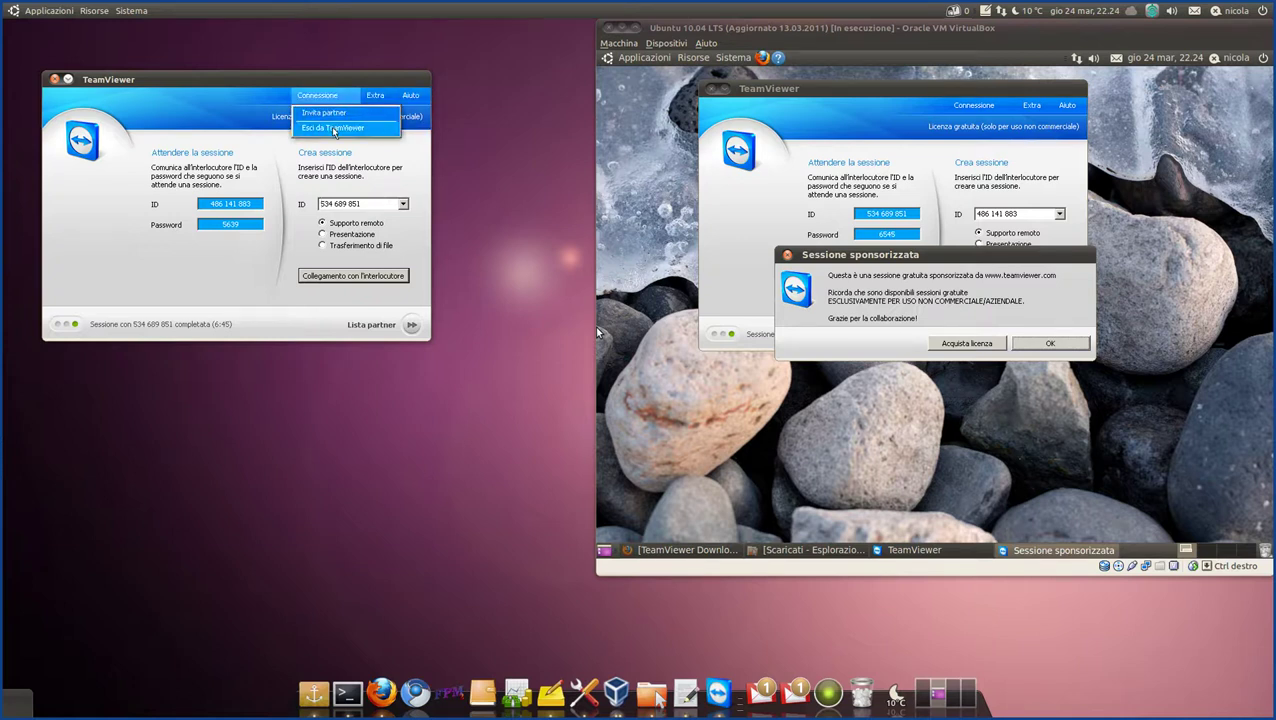
pyautogui.click(331, 127)
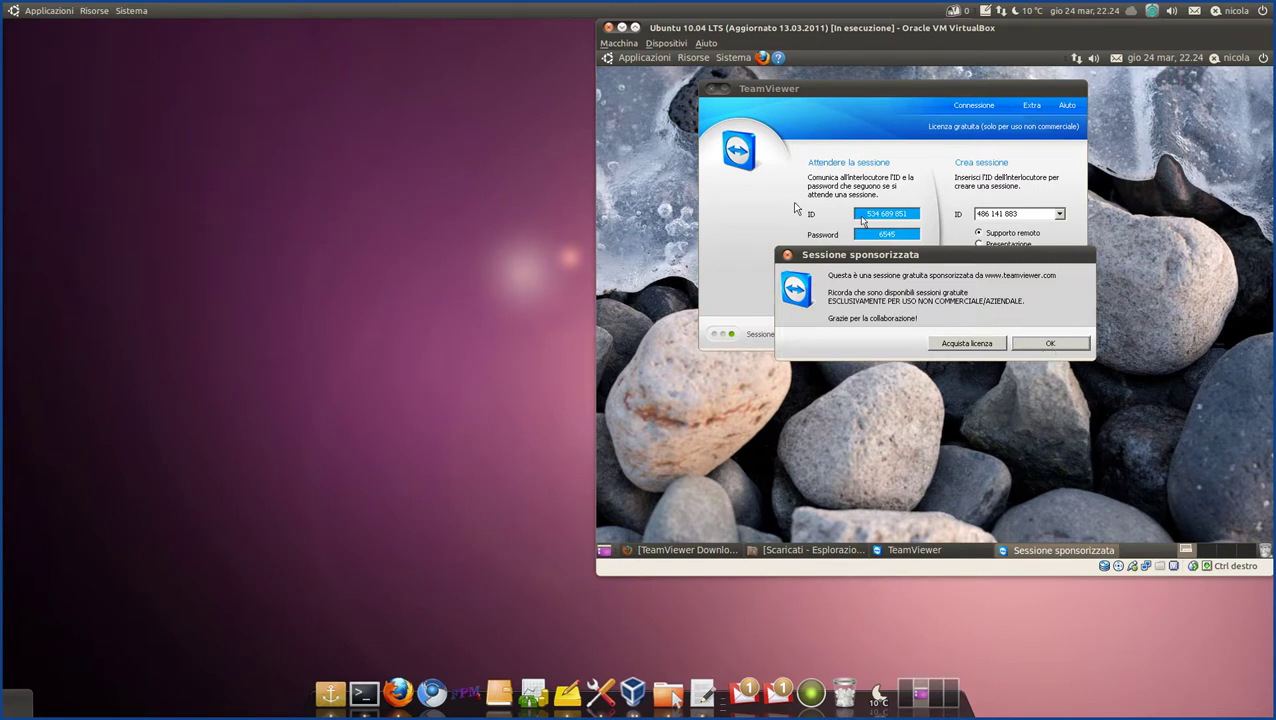
# Move and dismiss the sponsored-session notice in the virtual machine and exit TeamViewer there.
pyautogui.moveTo(934, 257); pyautogui.dragTo(826, 250)
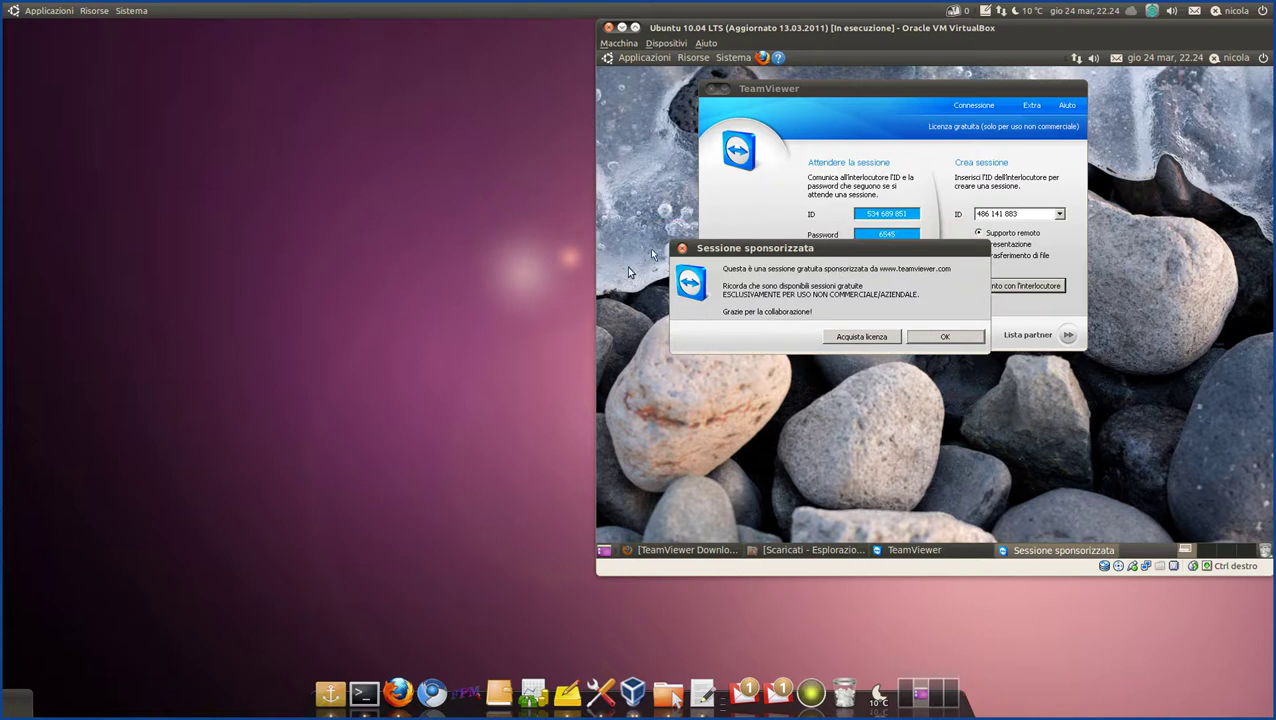
pyautogui.click(945, 338)
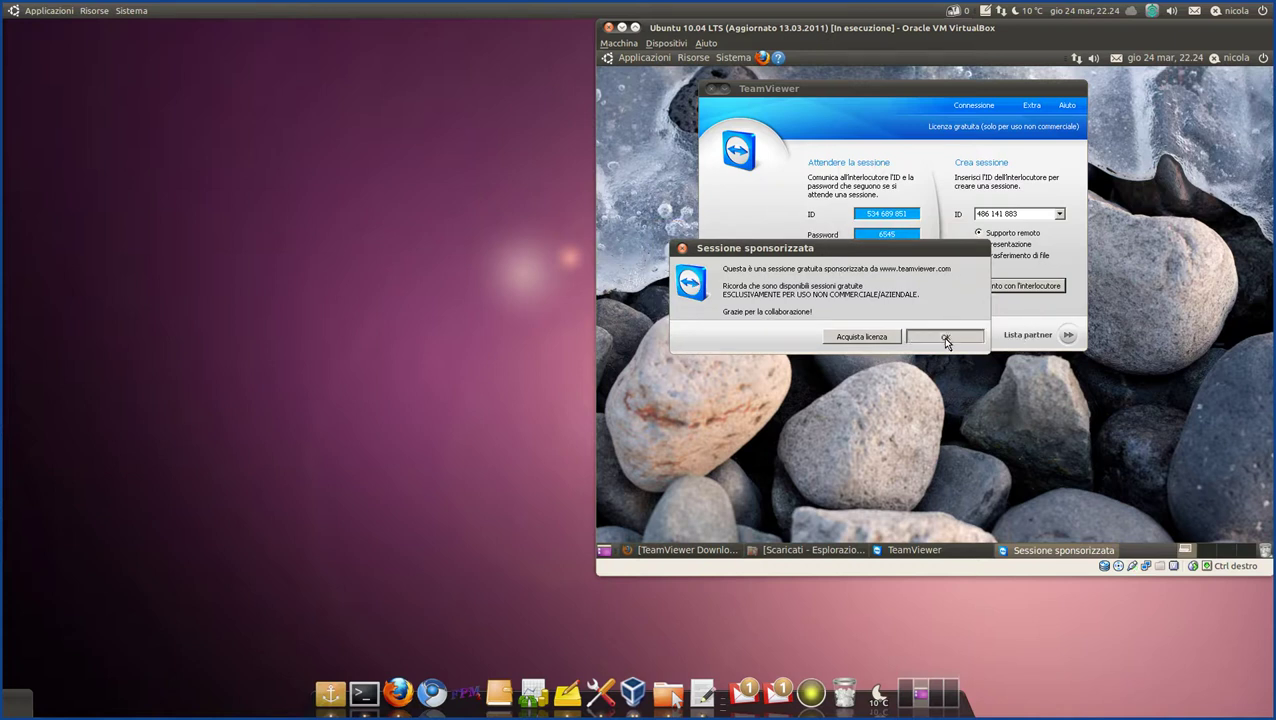
pyautogui.click(965, 108)
pyautogui.click(986, 142)
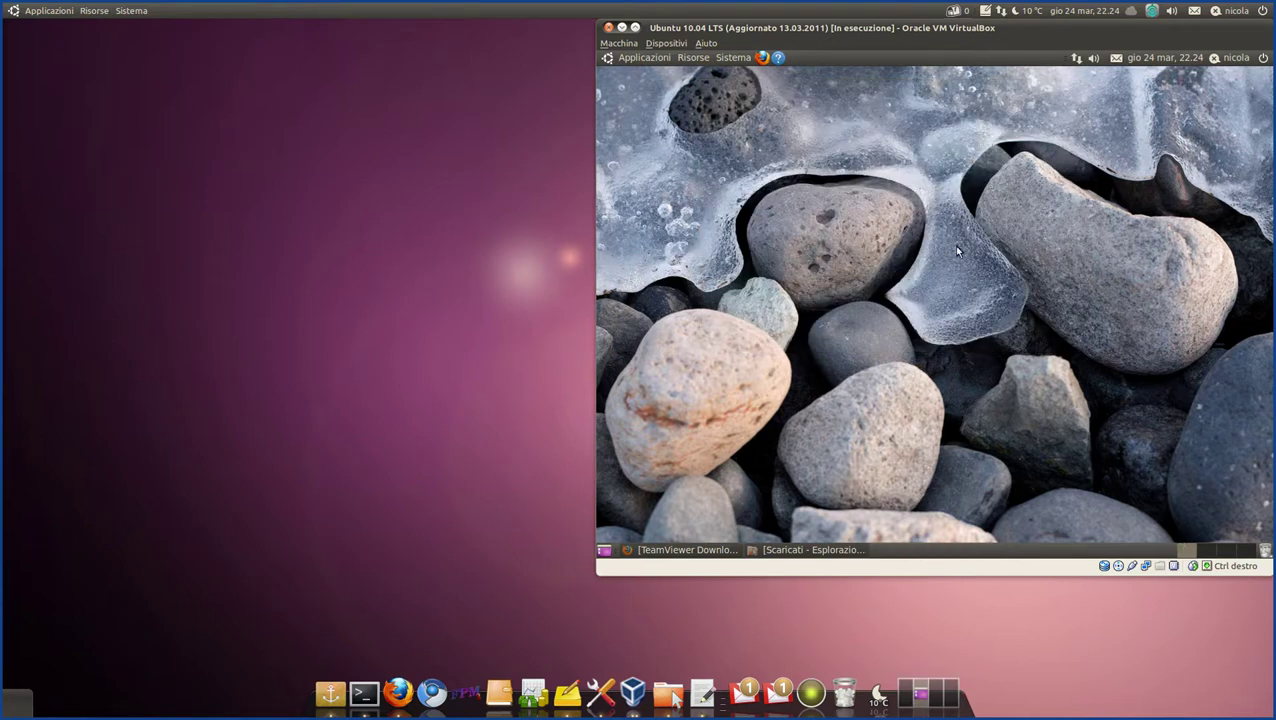